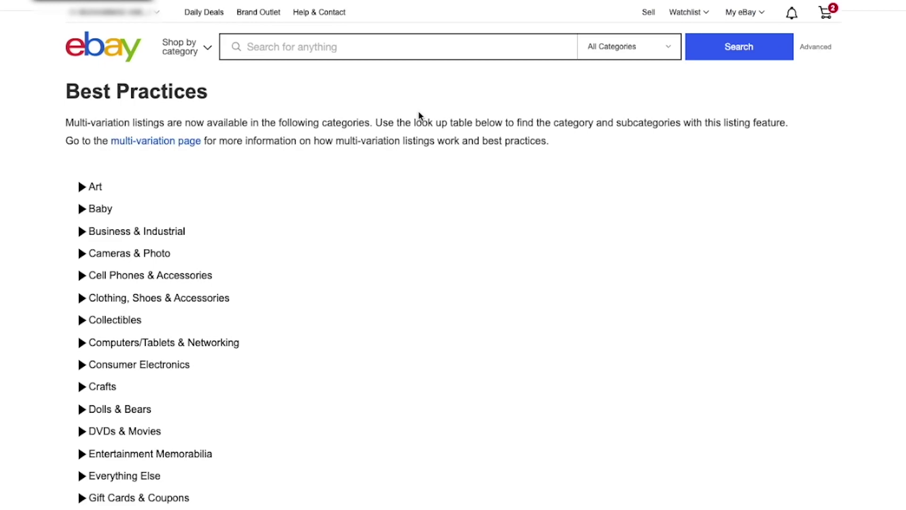
Scroll through the Best Practices list of categories that allow multi-variation listings
{"action": "scroll", "coordinate": [419, 113], "scroll_direction": "down", "scroll_amount": 2}
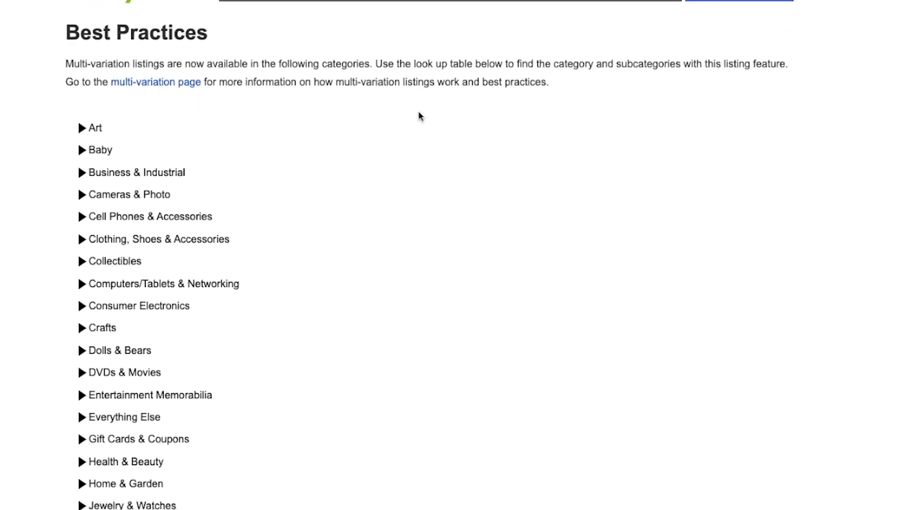
{"action": "scroll", "coordinate": [420, 114], "scroll_direction": "down", "scroll_amount": 2}
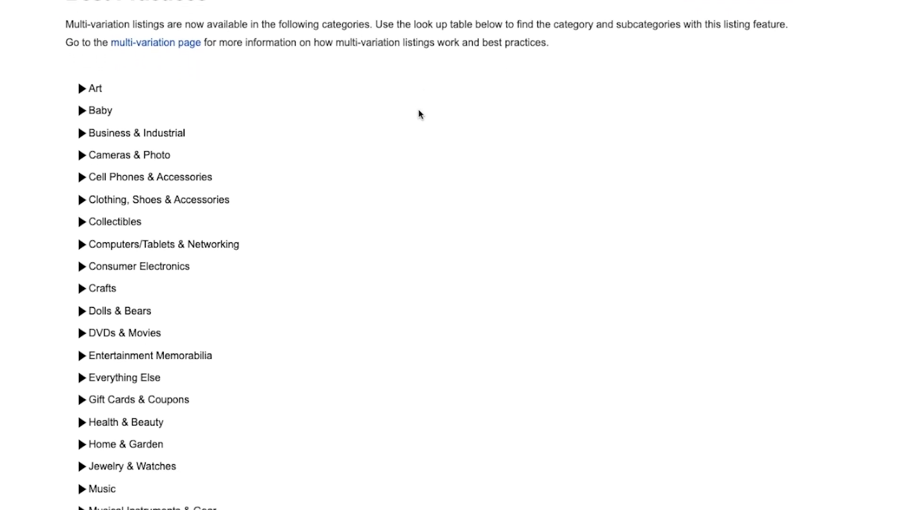
{"action": "scroll", "coordinate": [419, 114], "scroll_direction": "down", "scroll_amount": 2}
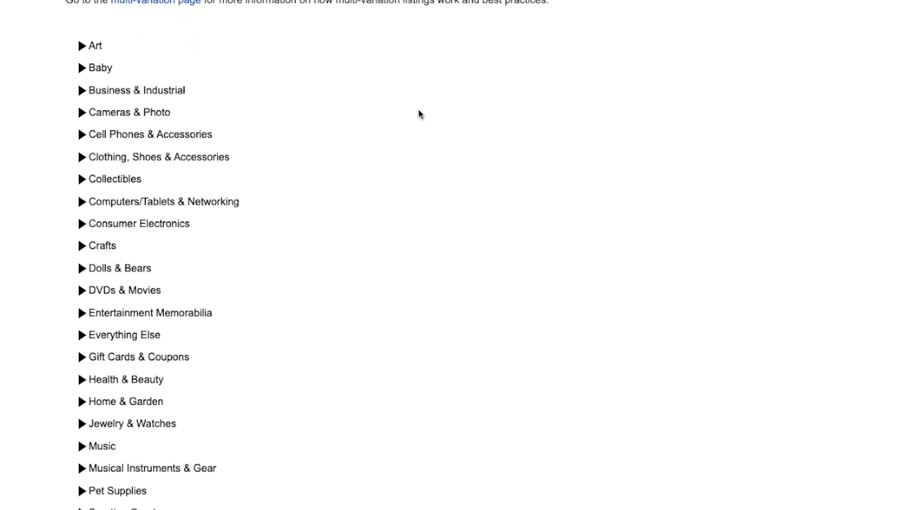
{"action": "scroll", "coordinate": [419, 113], "scroll_direction": "down", "scroll_amount": 1}
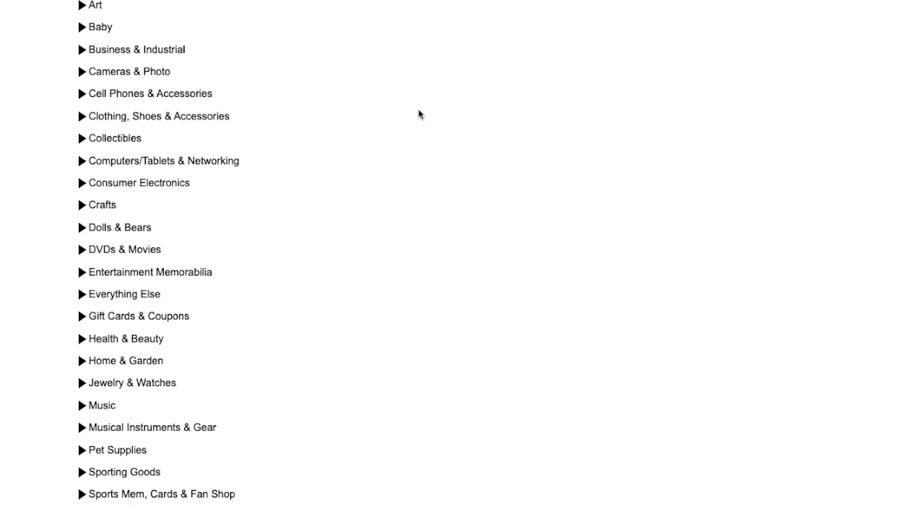
{"action": "scroll", "coordinate": [419, 114], "scroll_direction": "down", "scroll_amount": 4}
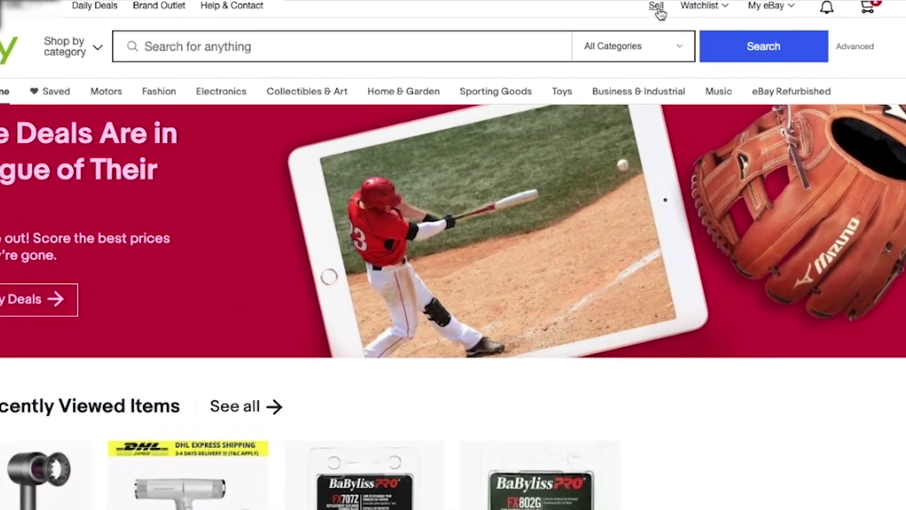
Create a new sell draft by browsing Health & Beauty > Hair Care & Styling > Hair Styling Devices > Hair Dryers
{"action": "left_click", "coordinate": [654, 13]}
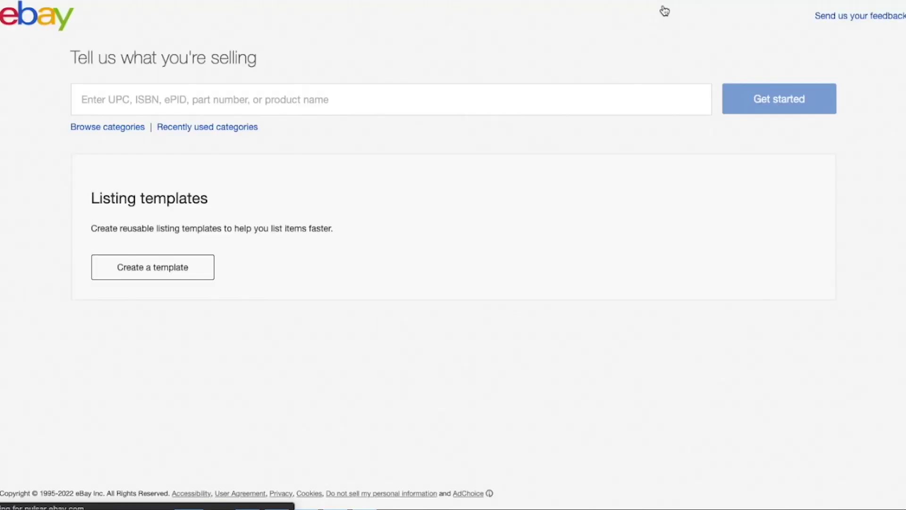
{"action": "left_click", "coordinate": [107, 129]}
{"action": "scroll", "coordinate": [149, 238], "scroll_direction": "down", "scroll_amount": 2}
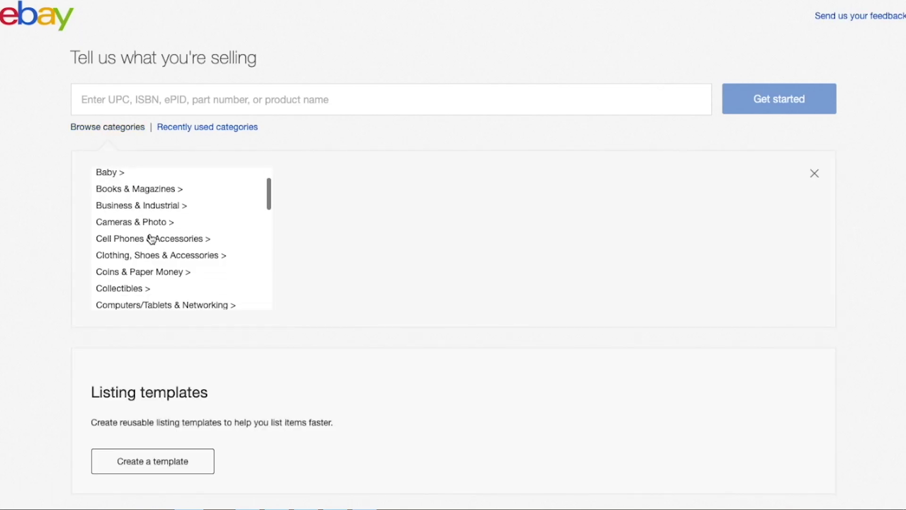
{"action": "scroll", "coordinate": [150, 238], "scroll_direction": "down", "scroll_amount": 5}
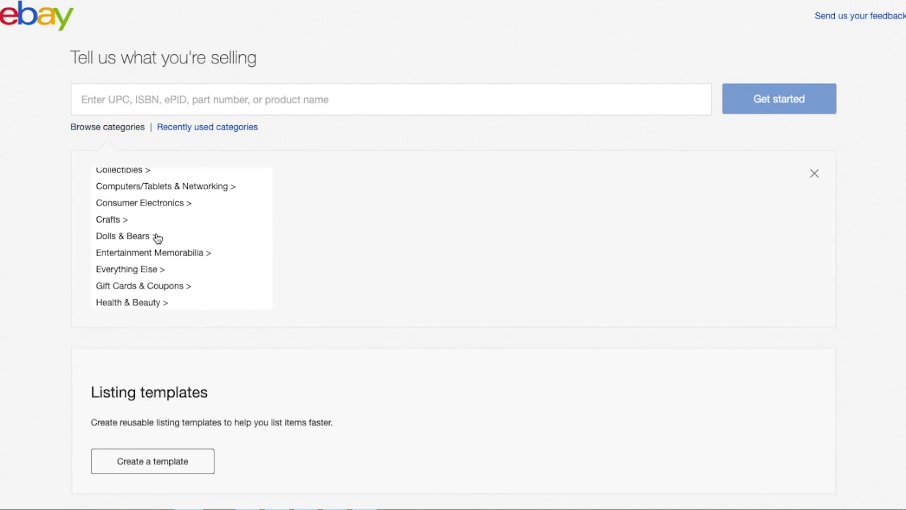
{"action": "scroll", "coordinate": [157, 237], "scroll_direction": "down", "scroll_amount": 3}
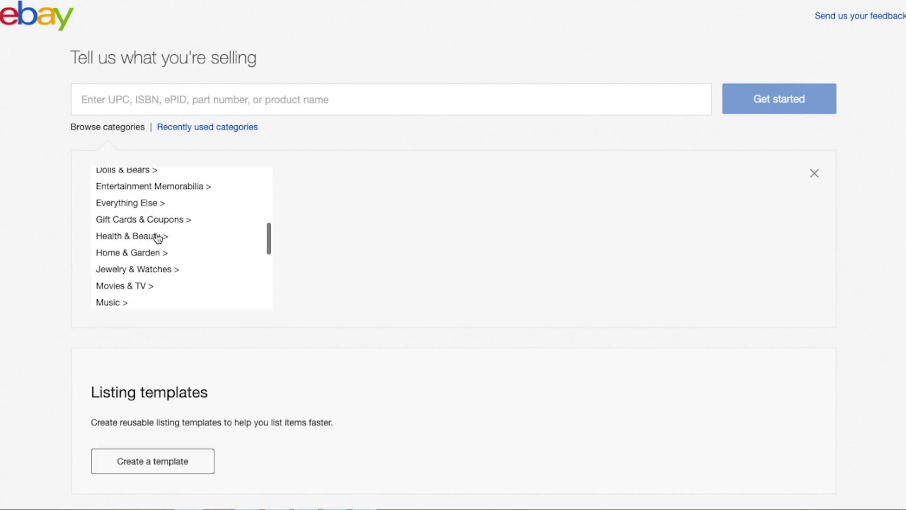
{"action": "left_click", "coordinate": [158, 238]}
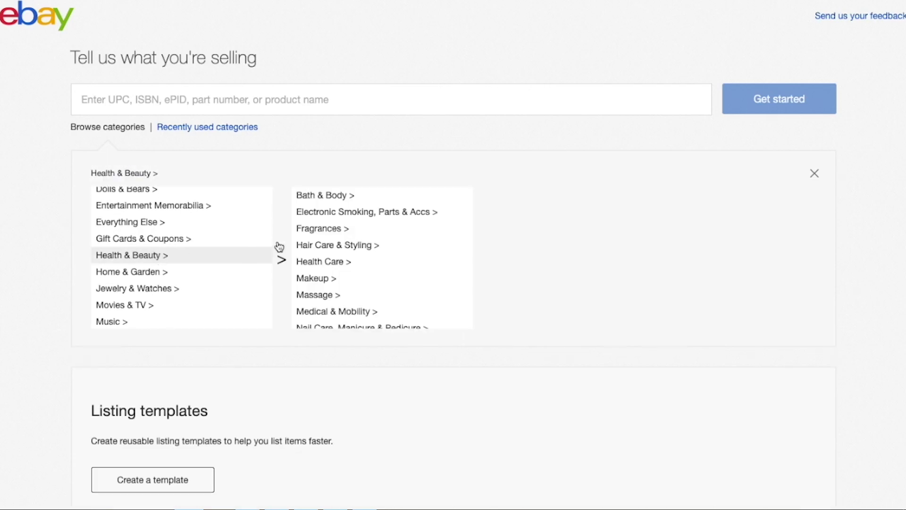
{"action": "left_click", "coordinate": [340, 247]}
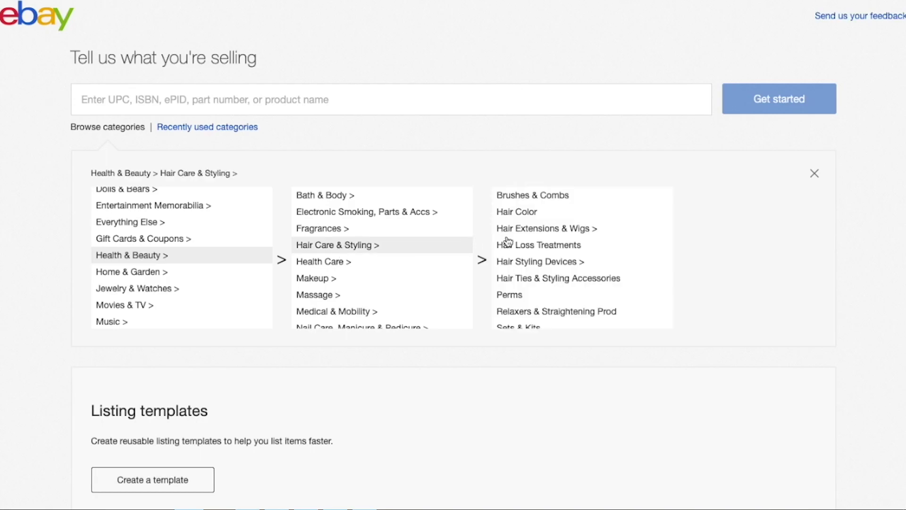
{"action": "left_click", "coordinate": [539, 264]}
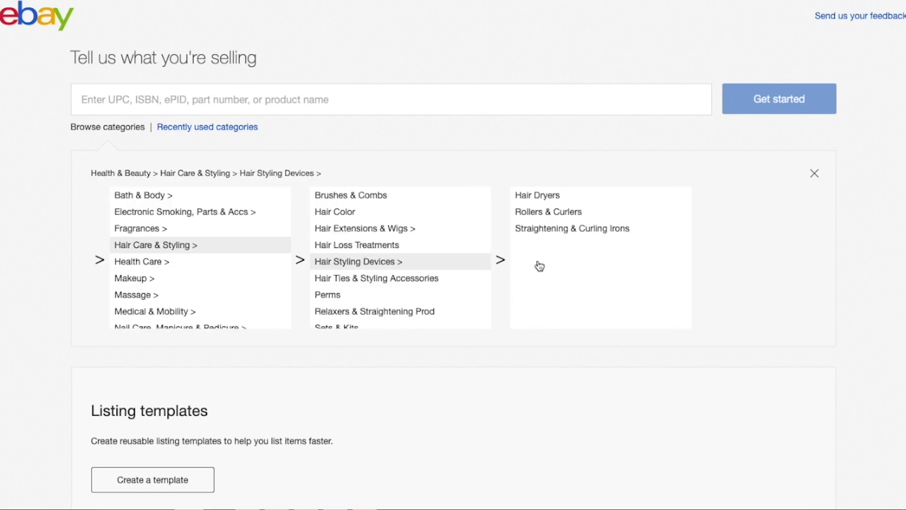
{"action": "left_click", "coordinate": [541, 195]}
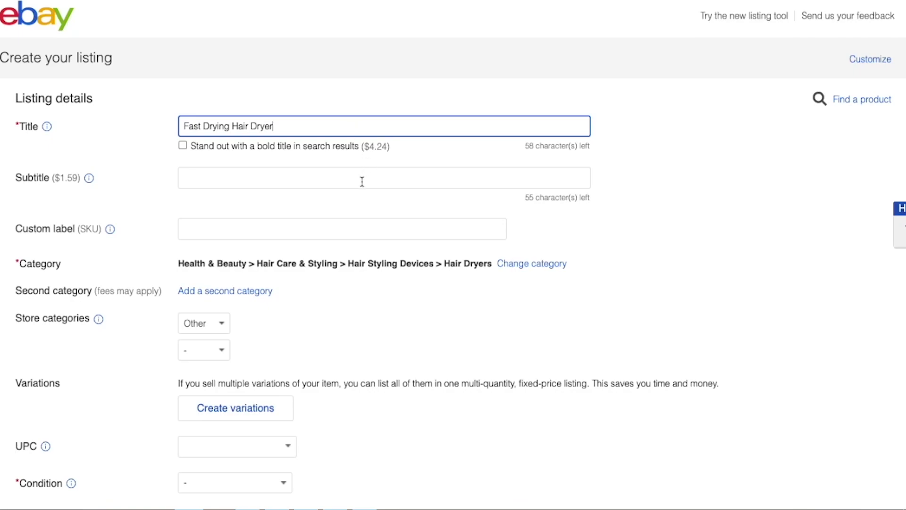
Review the 'Fast Drying Hair Dryer' listing form and open the variations setup
{"action": "scroll", "coordinate": [362, 182], "scroll_direction": "down", "scroll_amount": 3}
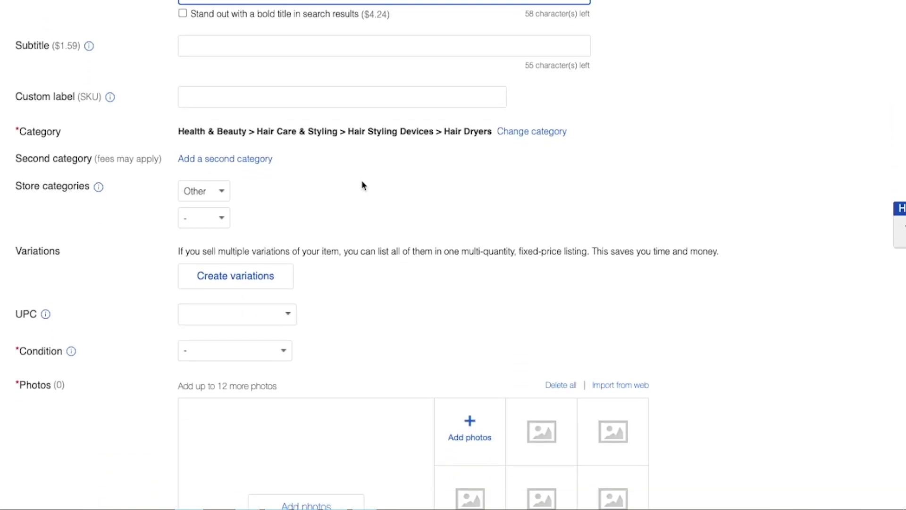
{"action": "scroll", "coordinate": [362, 185], "scroll_direction": "down", "scroll_amount": 3}
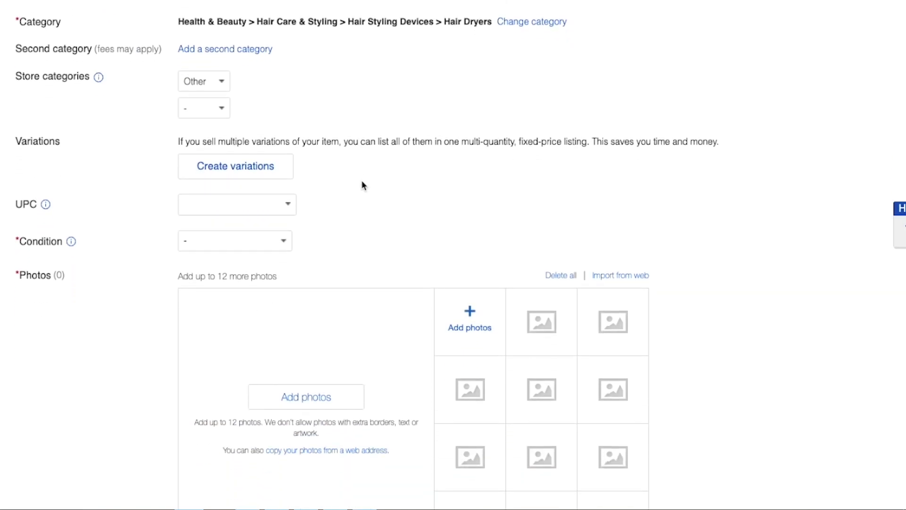
{"action": "scroll", "coordinate": [362, 185], "scroll_direction": "down", "scroll_amount": 1}
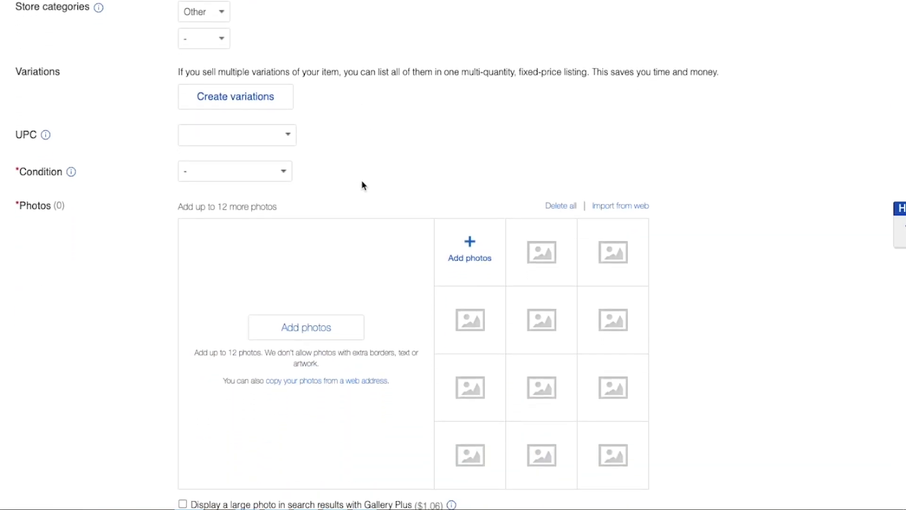
{"action": "scroll", "coordinate": [362, 185], "scroll_direction": "down", "scroll_amount": 10}
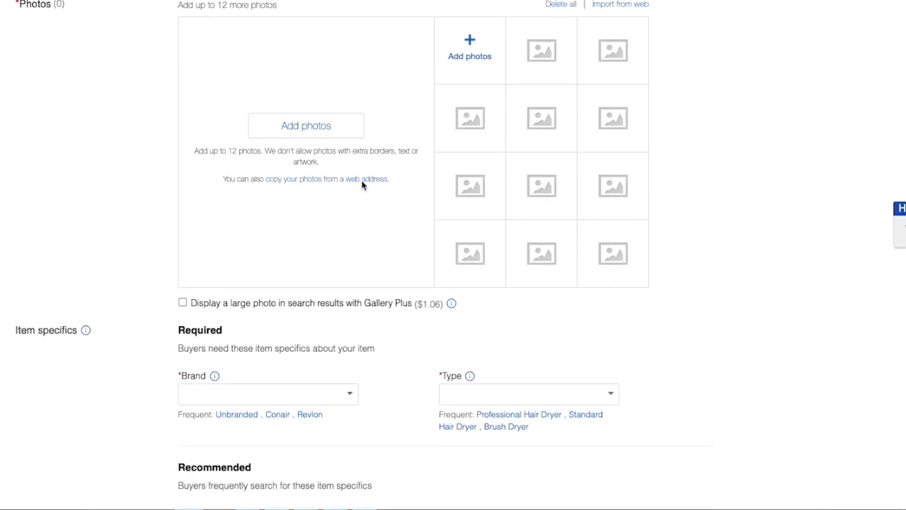
{"action": "scroll", "coordinate": [363, 182], "scroll_direction": "up", "scroll_amount": 10}
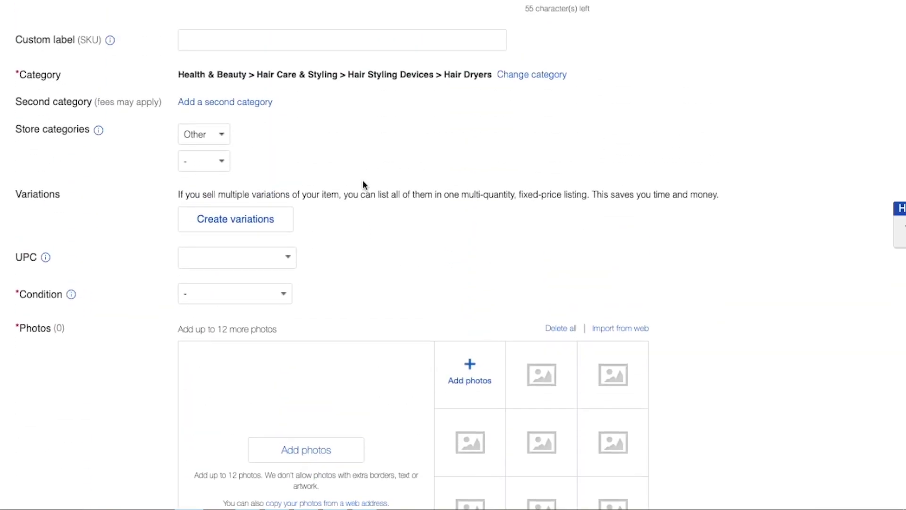
{"action": "scroll", "coordinate": [363, 184], "scroll_direction": "up", "scroll_amount": 3}
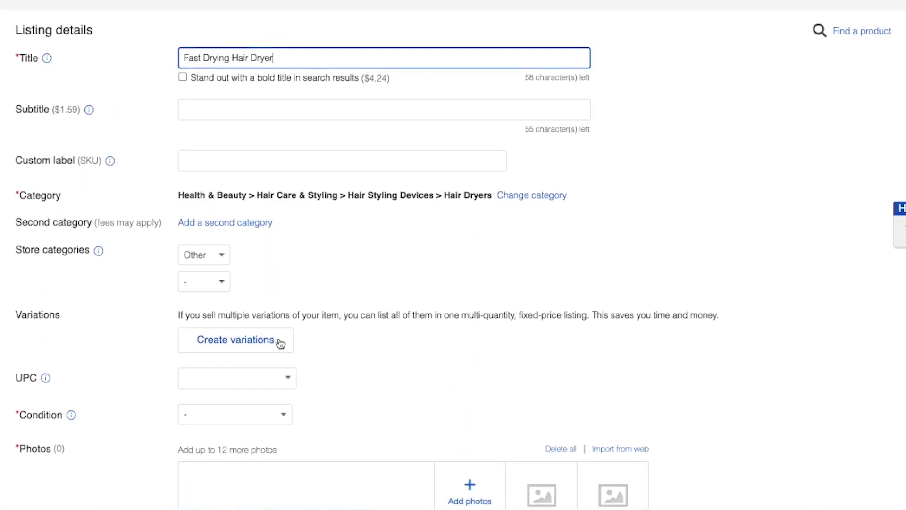
{"action": "scroll", "coordinate": [281, 344], "scroll_direction": "down", "scroll_amount": 2}
{"action": "left_click", "coordinate": [240, 244]}
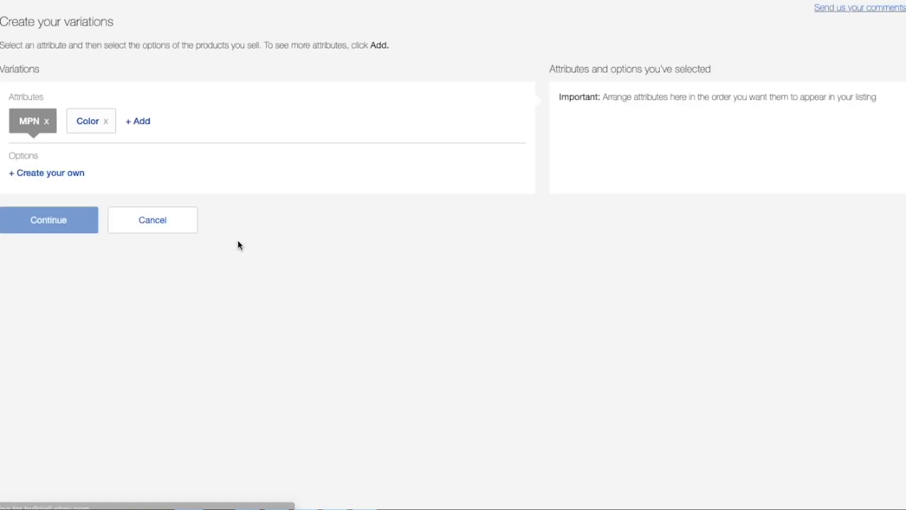
Choose Gold, White, Blue and Green as Color variation options
{"action": "left_click", "coordinate": [92, 130]}
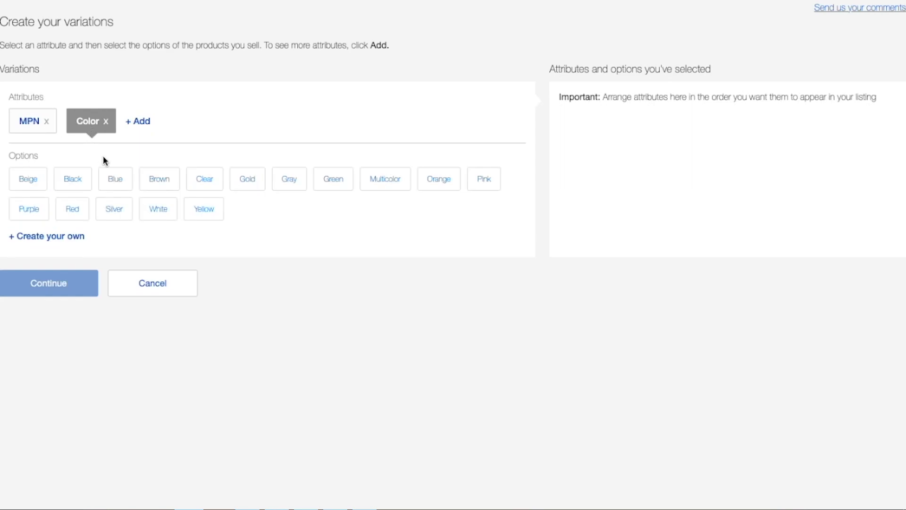
{"action": "left_click", "coordinate": [254, 186]}
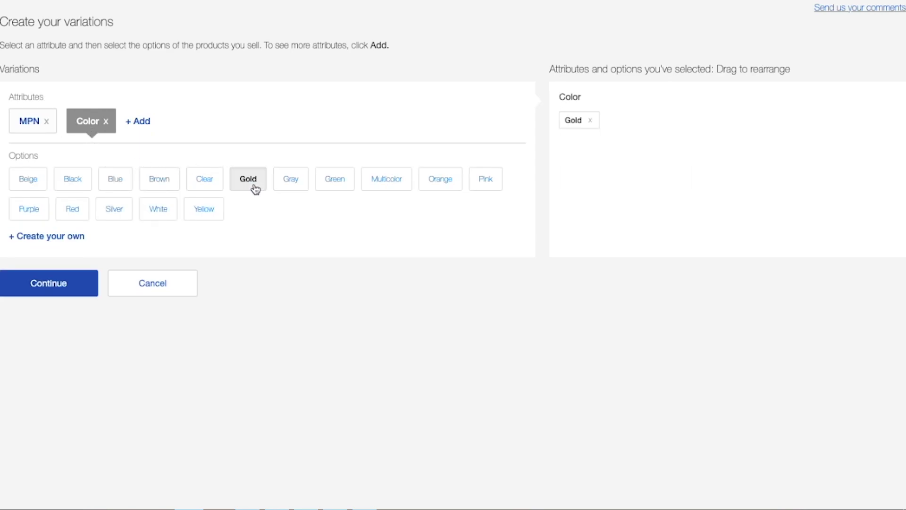
{"action": "left_click", "coordinate": [165, 214]}
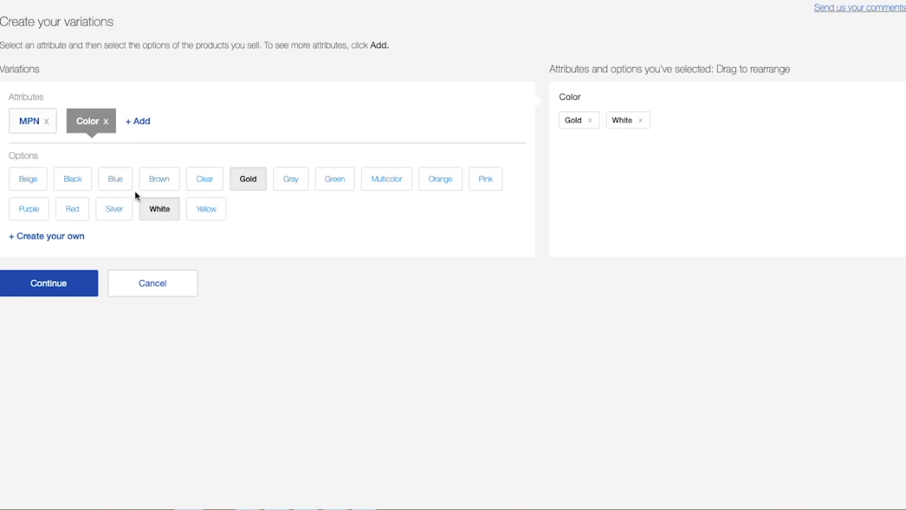
{"action": "left_click", "coordinate": [122, 182]}
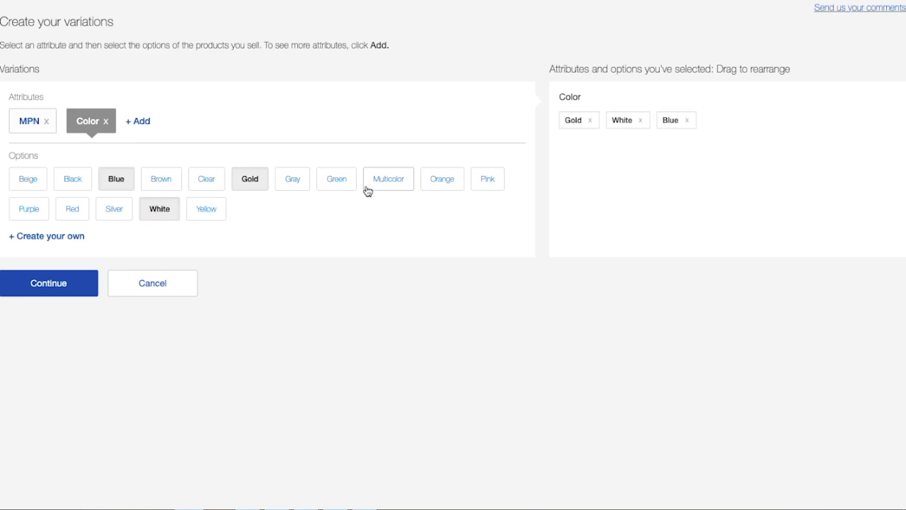
{"action": "left_click", "coordinate": [330, 183]}
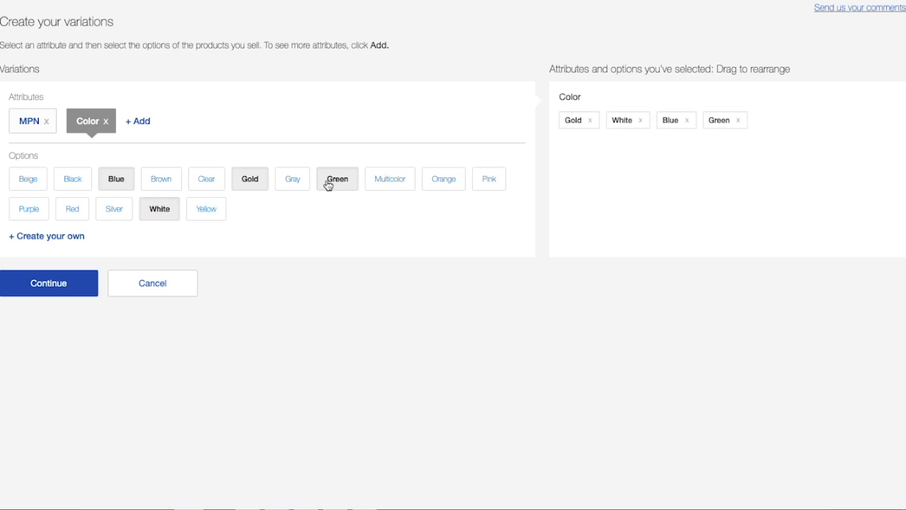
Remove the MPN attribute and start a custom 'Plug Type' attribute
{"action": "left_click", "coordinate": [46, 123]}
{"action": "left_click", "coordinate": [84, 123]}
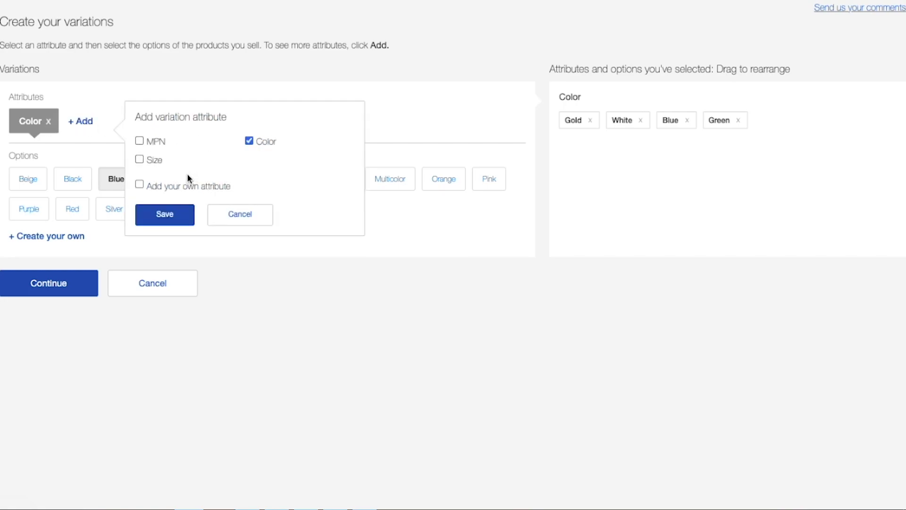
{"action": "left_click", "coordinate": [140, 184]}
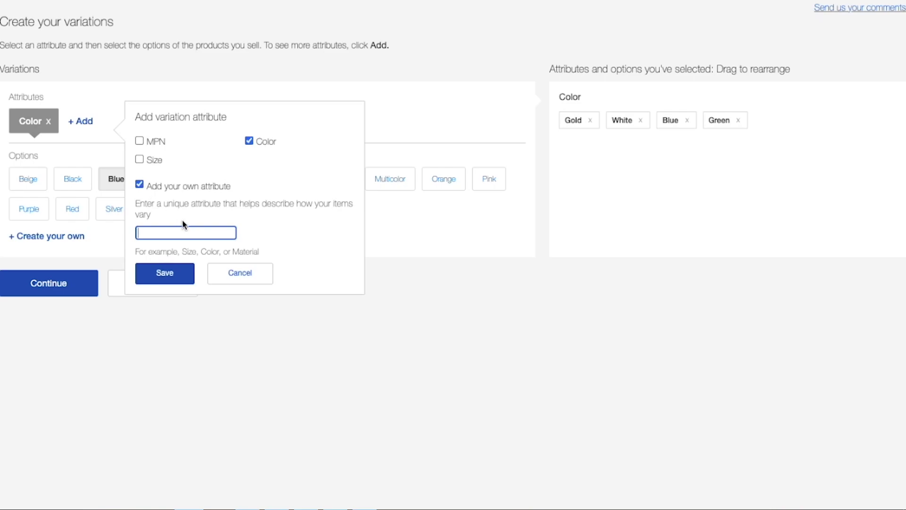
{"action": "type", "text": "Plug Type"}
Save the Plug Type attribute and give it the options US Plug and UK Plug
{"action": "left_click", "coordinate": [180, 276]}
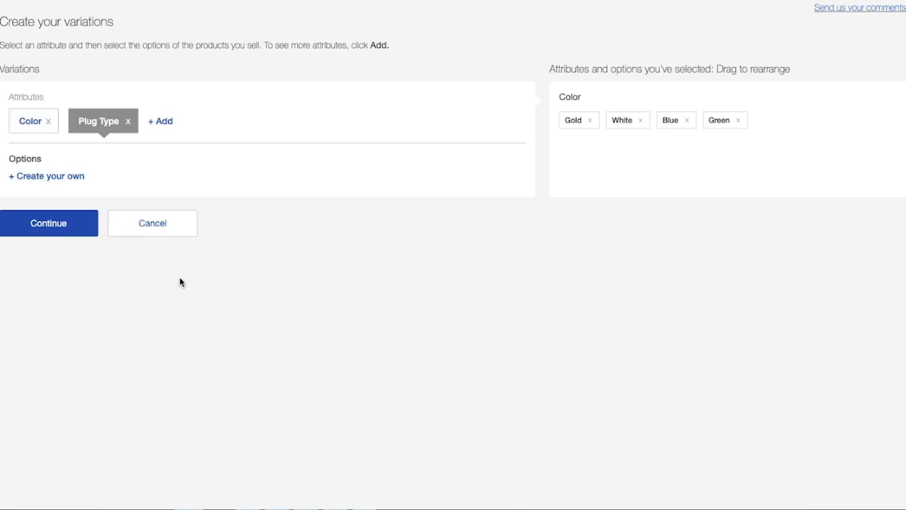
{"action": "type", "text": "US Plug"}
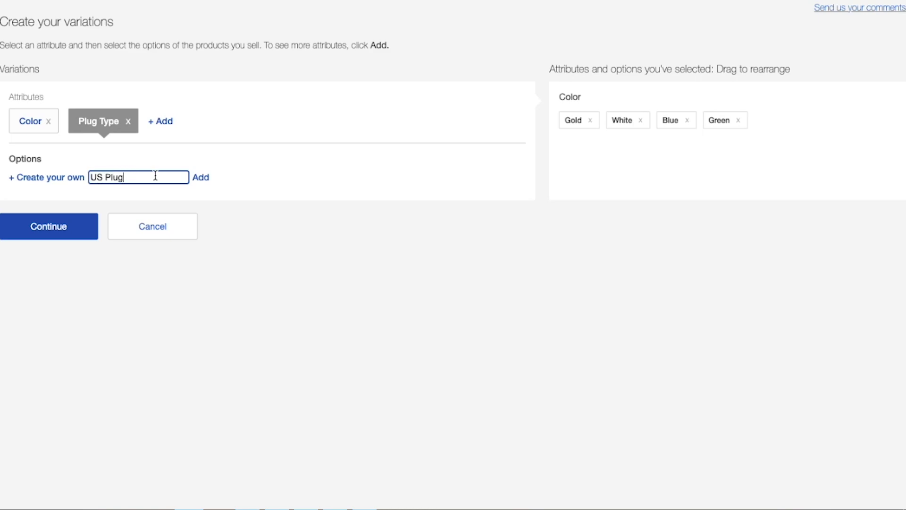
{"action": "left_click", "coordinate": [200, 178]}
{"action": "left_click", "coordinate": [67, 212]}
{"action": "type", "text": "U"}
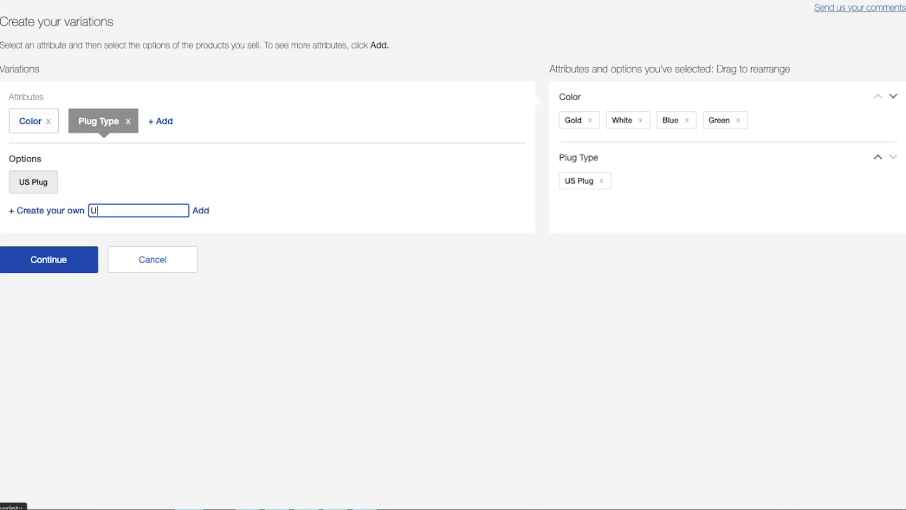
{"action": "type", "text": "K Plug"}
{"action": "left_click", "coordinate": [200, 211]}
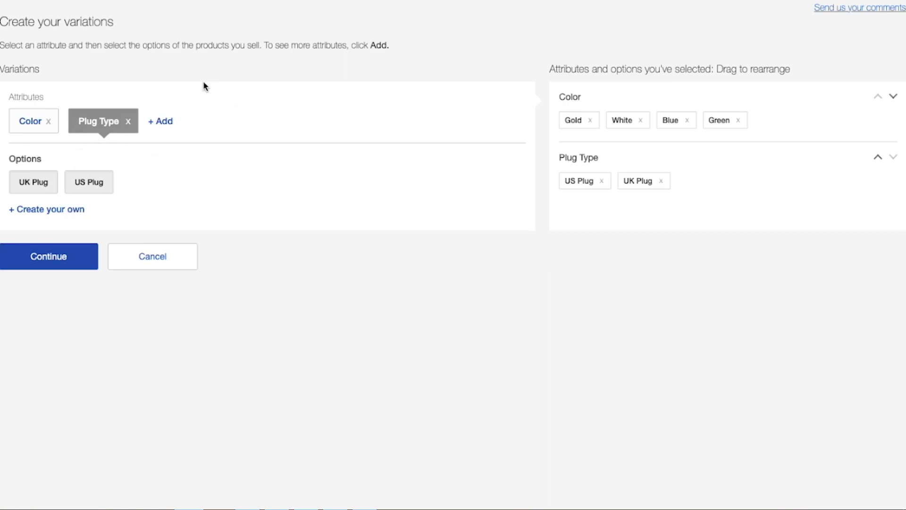
Recheck the Color choices, then continue to the 8-variation summary
{"action": "left_click", "coordinate": [28, 130]}
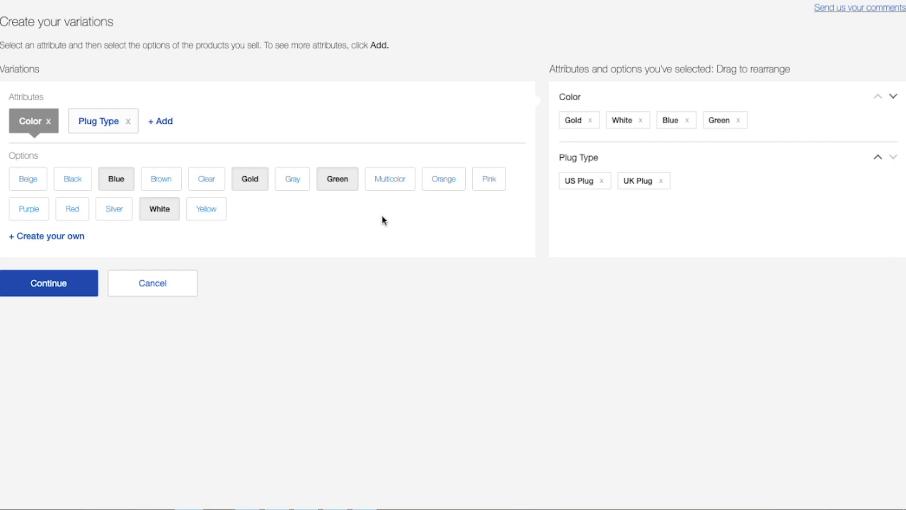
{"action": "left_click", "coordinate": [90, 128]}
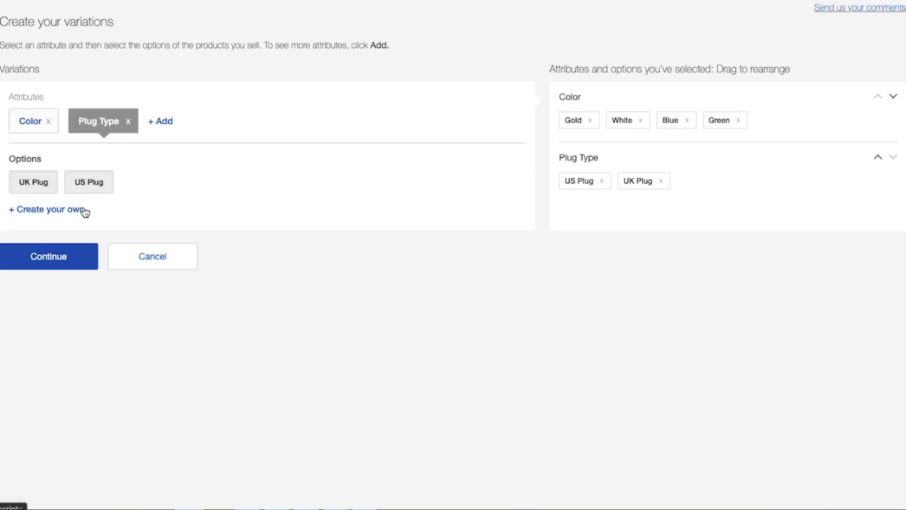
{"action": "left_click", "coordinate": [52, 257]}
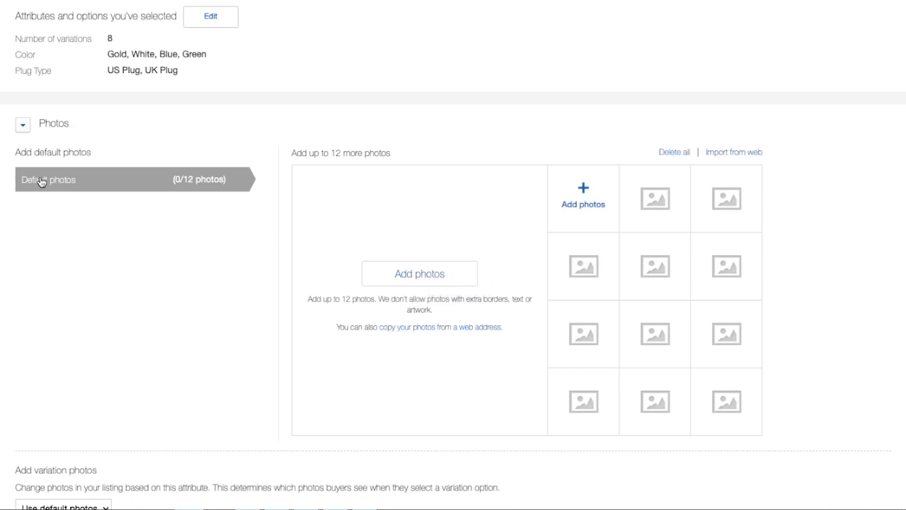
{"action": "scroll", "coordinate": [247, 236], "scroll_direction": "down", "scroll_amount": 4}
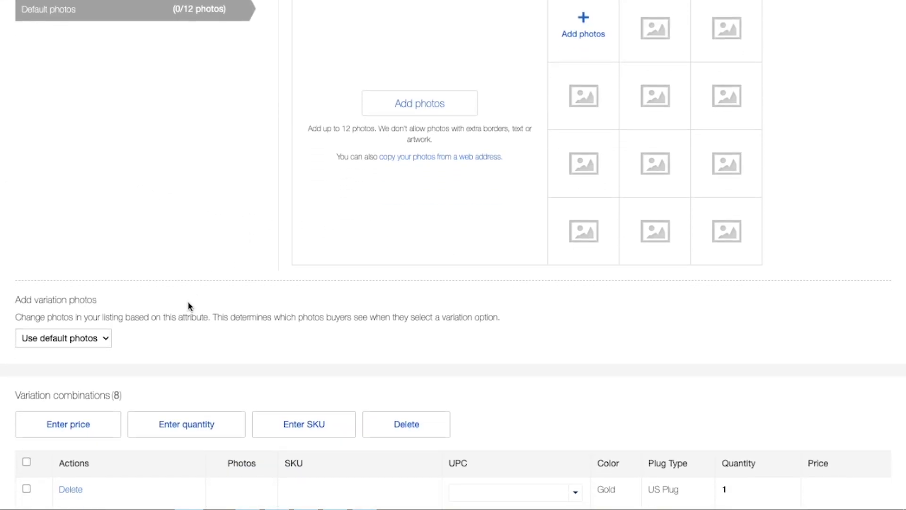
{"action": "left_click", "coordinate": [91, 338]}
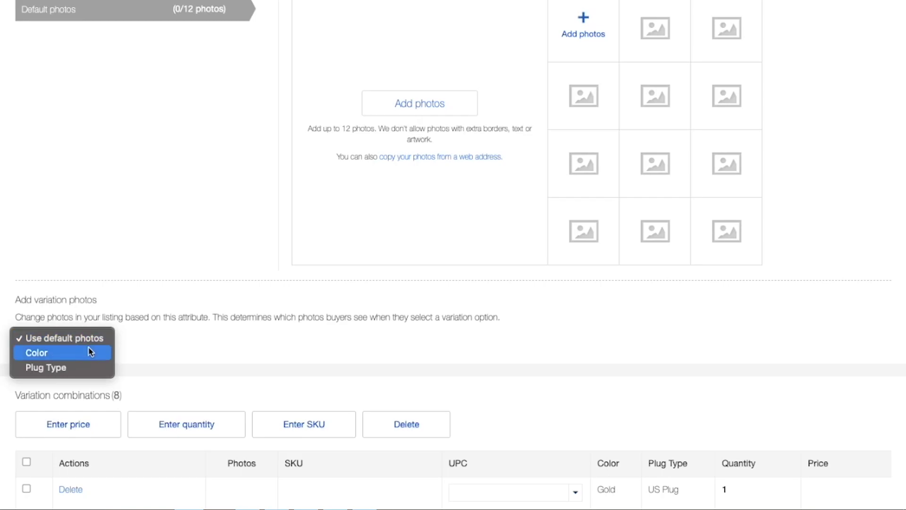
{"action": "left_click", "coordinate": [86, 353]}
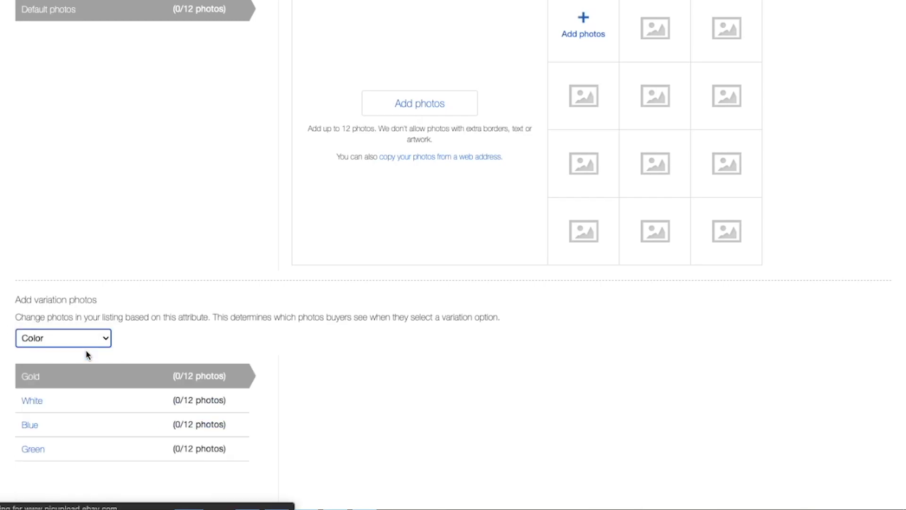
{"action": "scroll", "coordinate": [88, 341], "scroll_direction": "down", "scroll_amount": 3}
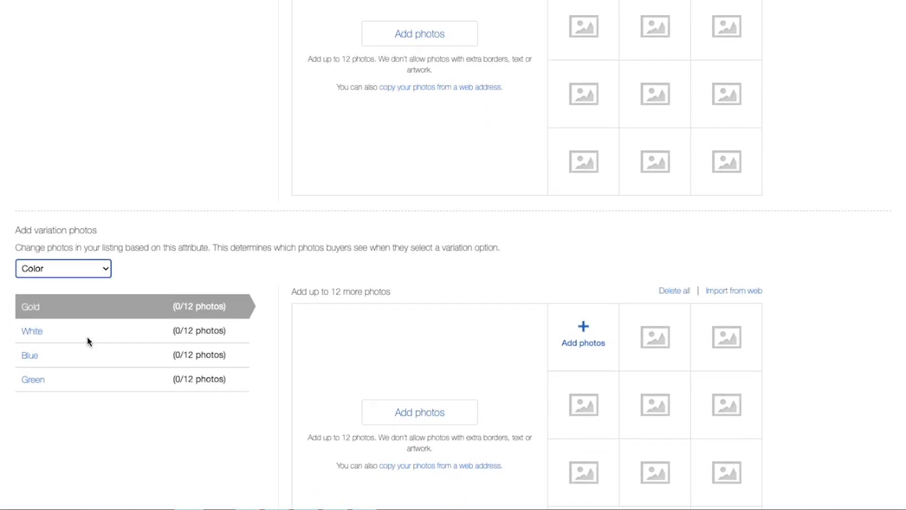
{"action": "scroll", "coordinate": [87, 340], "scroll_direction": "down", "scroll_amount": 1}
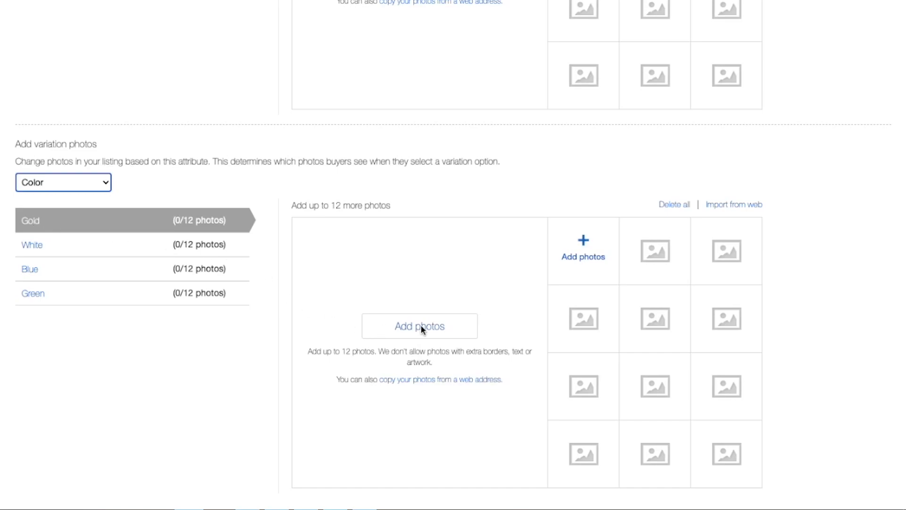
{"action": "left_click", "coordinate": [63, 245]}
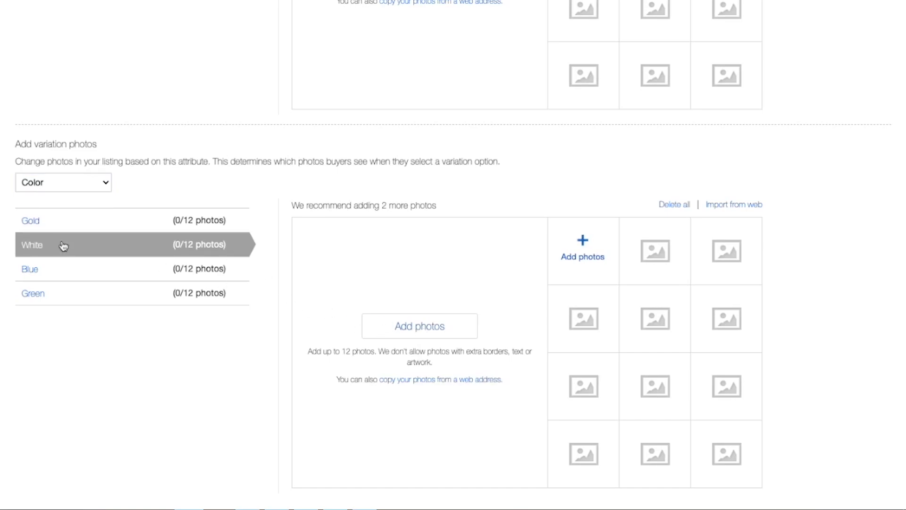
{"action": "left_click", "coordinate": [81, 269]}
{"action": "left_click", "coordinate": [102, 289]}
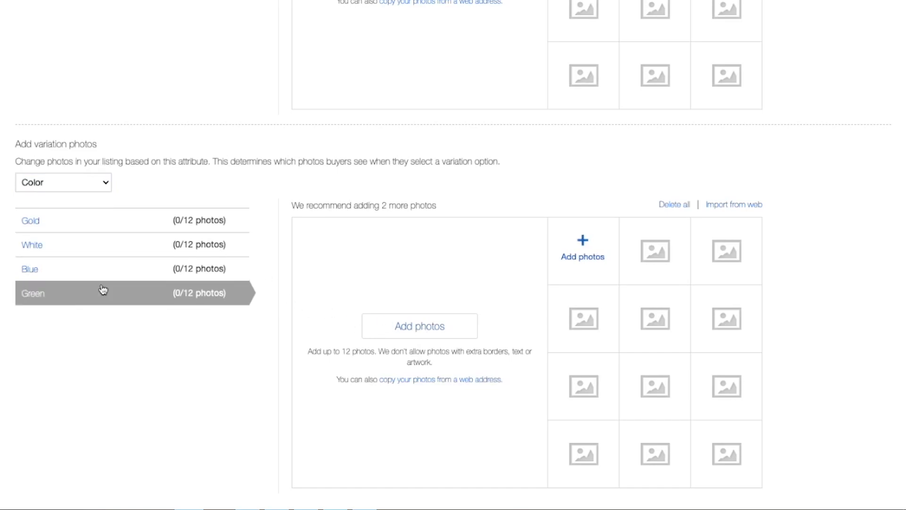
{"action": "left_click", "coordinate": [64, 183]}
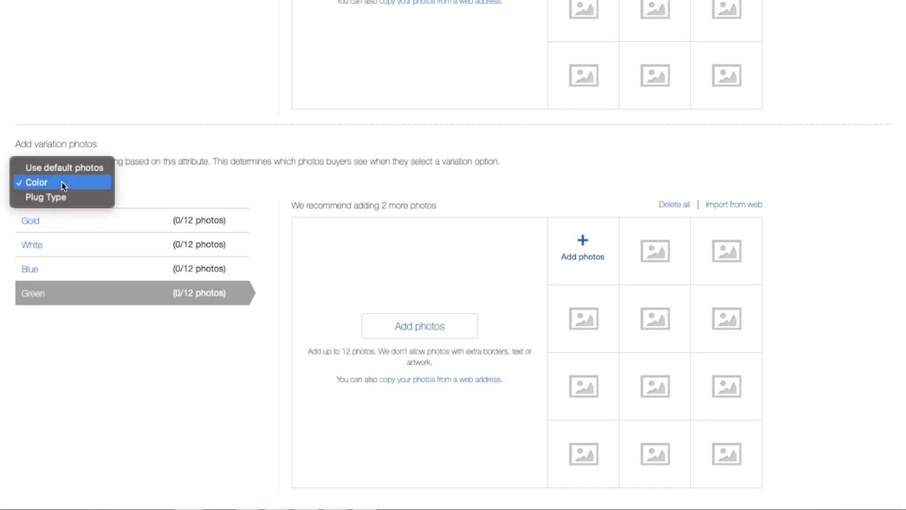
{"action": "left_click", "coordinate": [64, 197]}
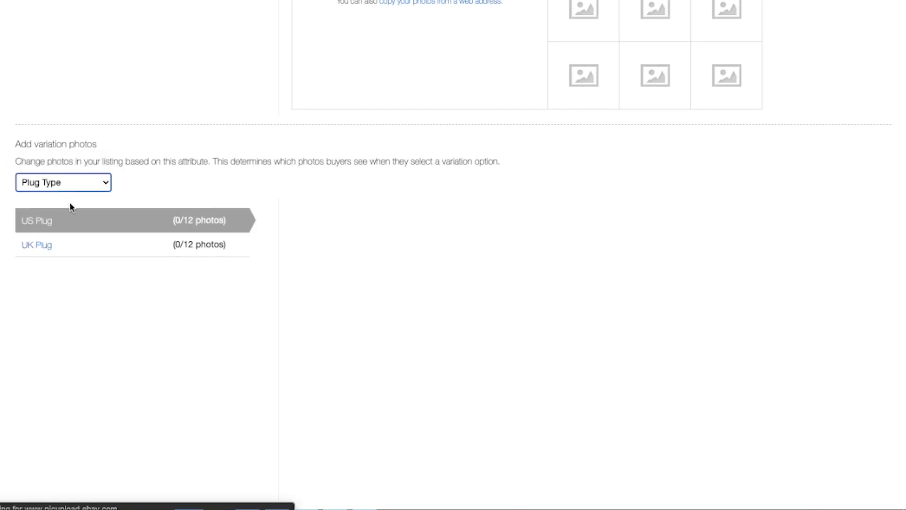
{"action": "left_click", "coordinate": [145, 245]}
{"action": "left_click", "coordinate": [93, 183]}
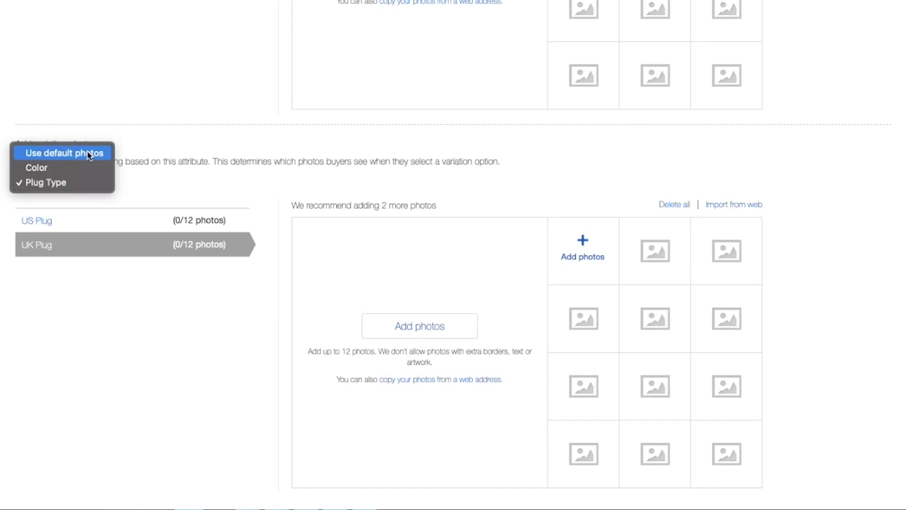
{"action": "left_click", "coordinate": [90, 153]}
{"action": "scroll", "coordinate": [151, 182], "scroll_direction": "up", "scroll_amount": 5}
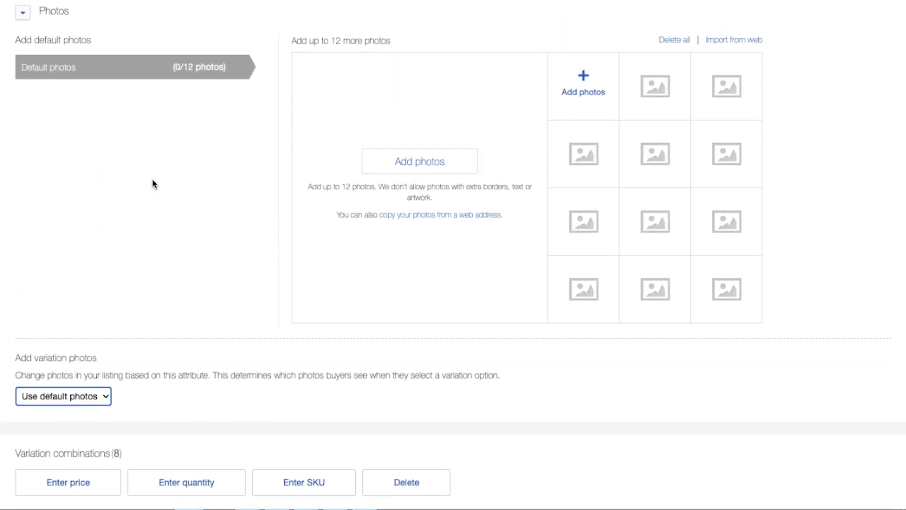
{"action": "scroll", "coordinate": [152, 183], "scroll_direction": "up", "scroll_amount": 2}
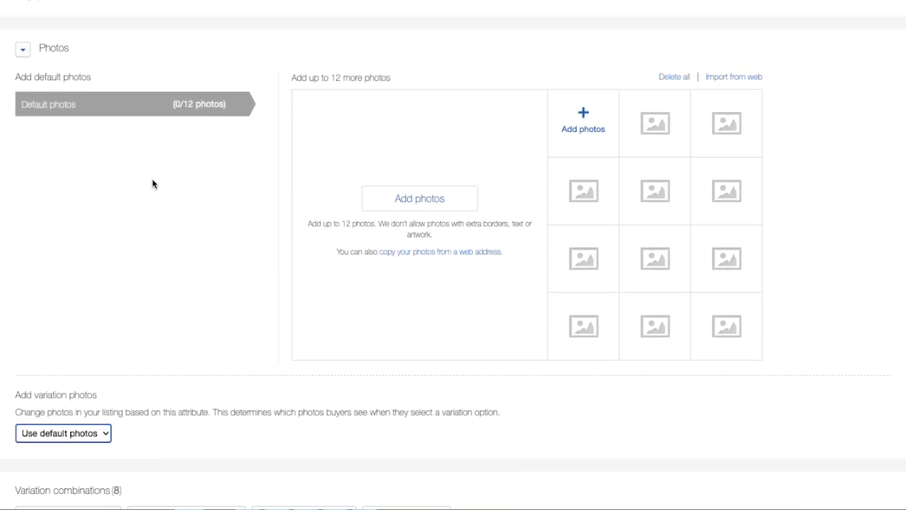
Select all eight variations and set their price to 39.90
{"action": "scroll", "coordinate": [154, 183], "scroll_direction": "down", "scroll_amount": 7}
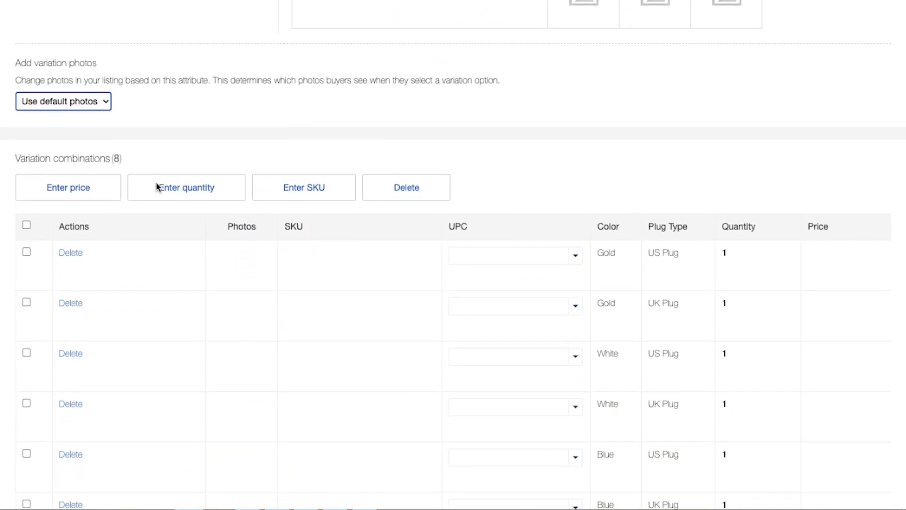
{"action": "scroll", "coordinate": [156, 183], "scroll_direction": "down", "scroll_amount": 2}
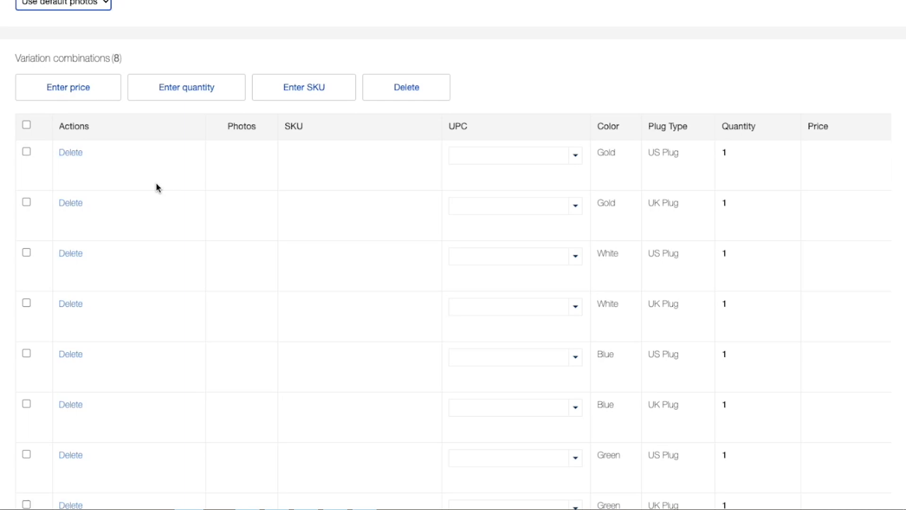
{"action": "scroll", "coordinate": [156, 183], "scroll_direction": "down", "scroll_amount": 1}
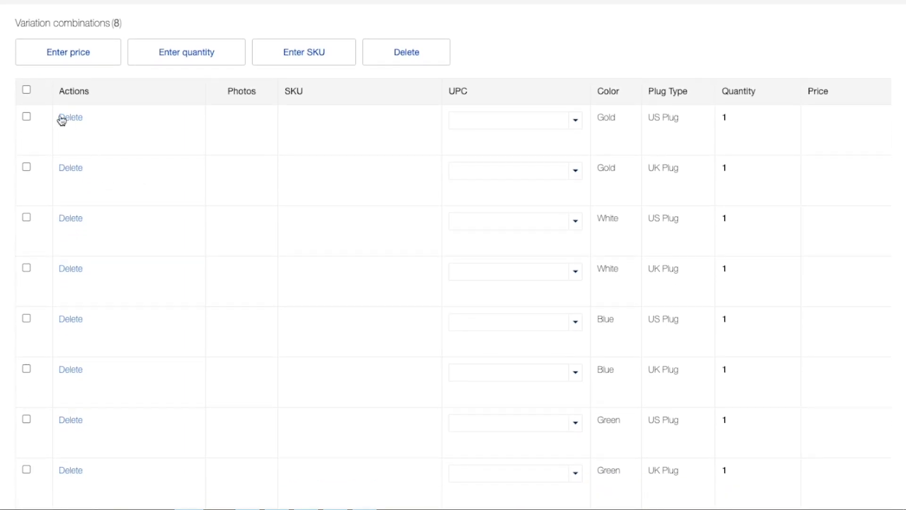
{"action": "left_click", "coordinate": [60, 57]}
{"action": "left_click", "coordinate": [26, 115]}
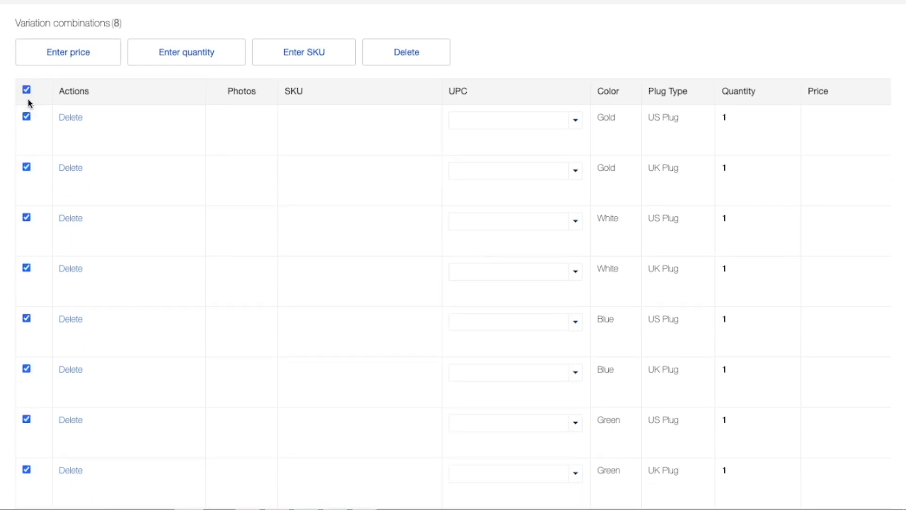
{"action": "left_click", "coordinate": [39, 60]}
{"action": "type", "text": "39.90"}
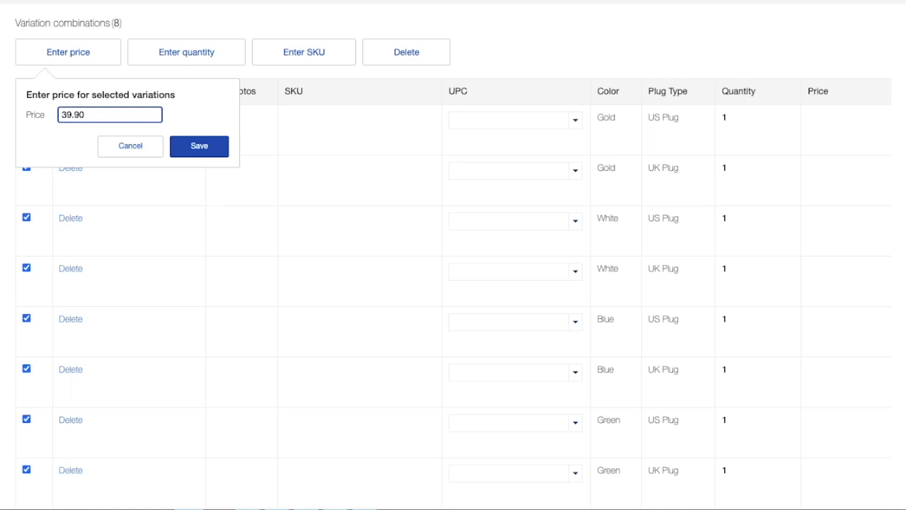
{"action": "left_click", "coordinate": [196, 146]}
Set quantity 10 for all variations and save them back to the listing
{"action": "left_click", "coordinate": [182, 52]}
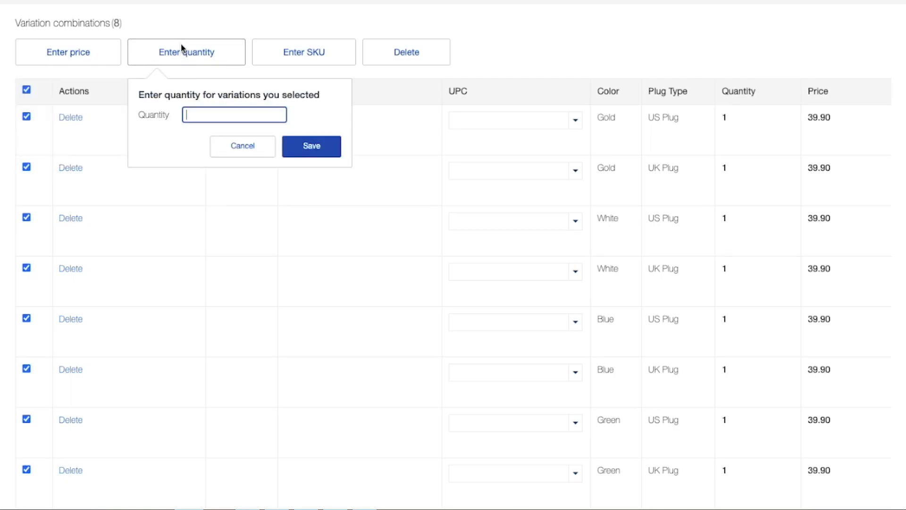
{"action": "type", "text": "10"}
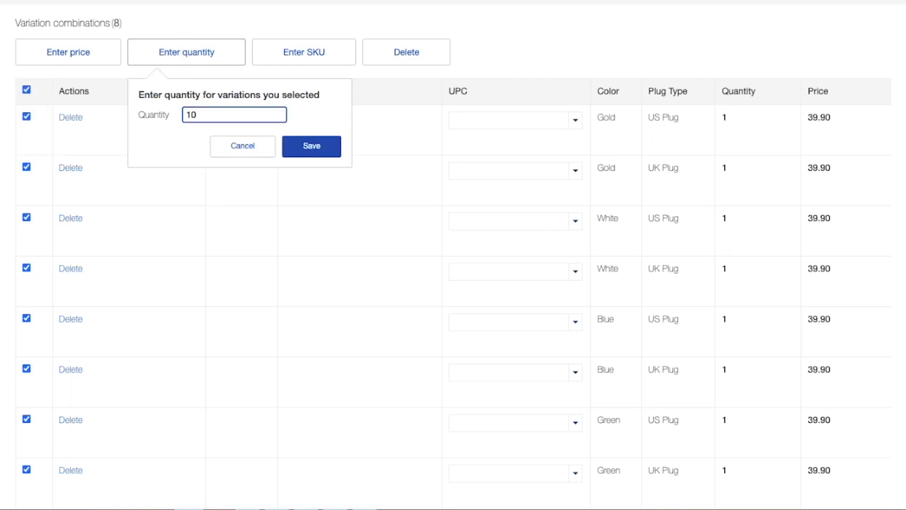
{"action": "left_click", "coordinate": [312, 147]}
{"action": "scroll", "coordinate": [388, 308], "scroll_direction": "down", "scroll_amount": 1}
{"action": "scroll", "coordinate": [385, 300], "scroll_direction": "up", "scroll_amount": 1}
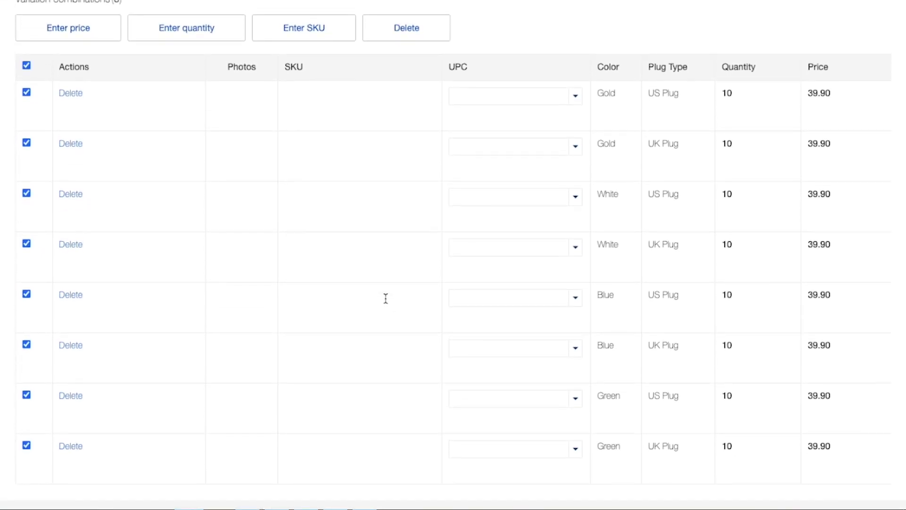
{"action": "scroll", "coordinate": [325, 272], "scroll_direction": "down", "scroll_amount": 1}
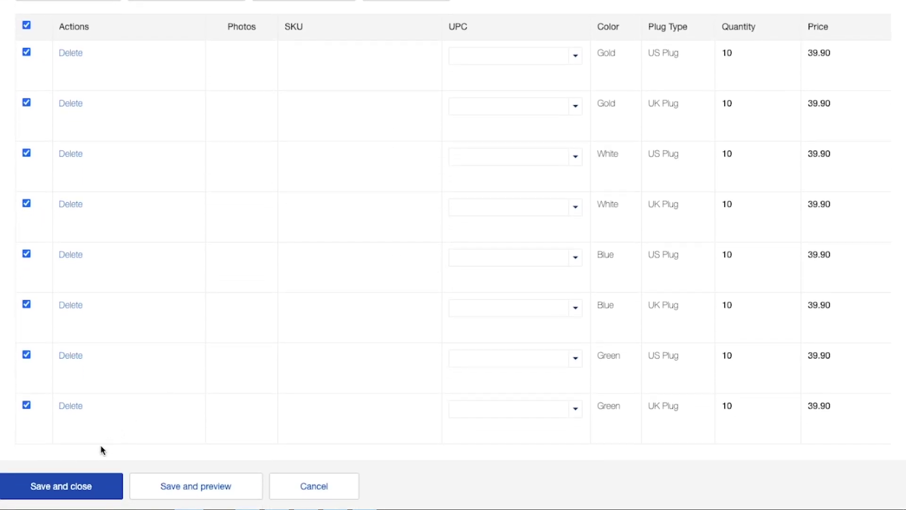
{"action": "left_click", "coordinate": [59, 487]}
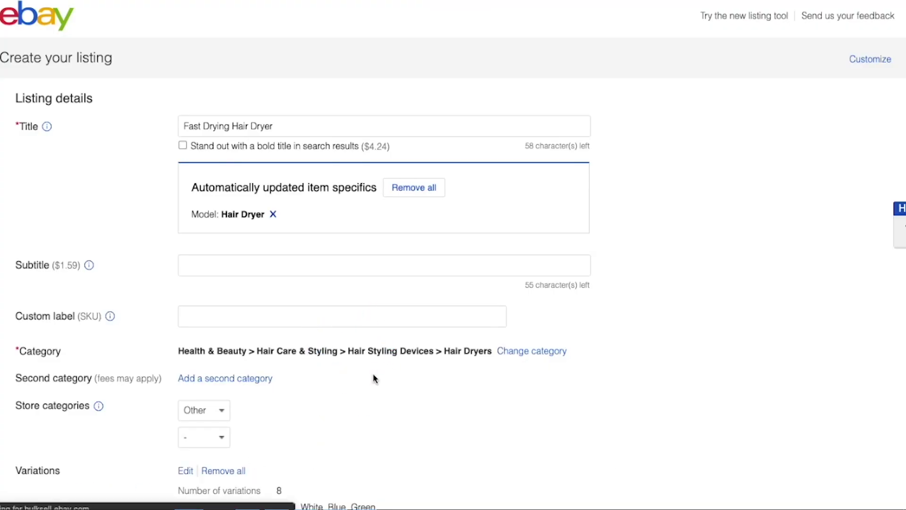
Set the hair dryer's condition to New
{"action": "scroll", "coordinate": [374, 376], "scroll_direction": "down", "scroll_amount": 2}
{"action": "scroll", "coordinate": [372, 368], "scroll_direction": "down", "scroll_amount": 2}
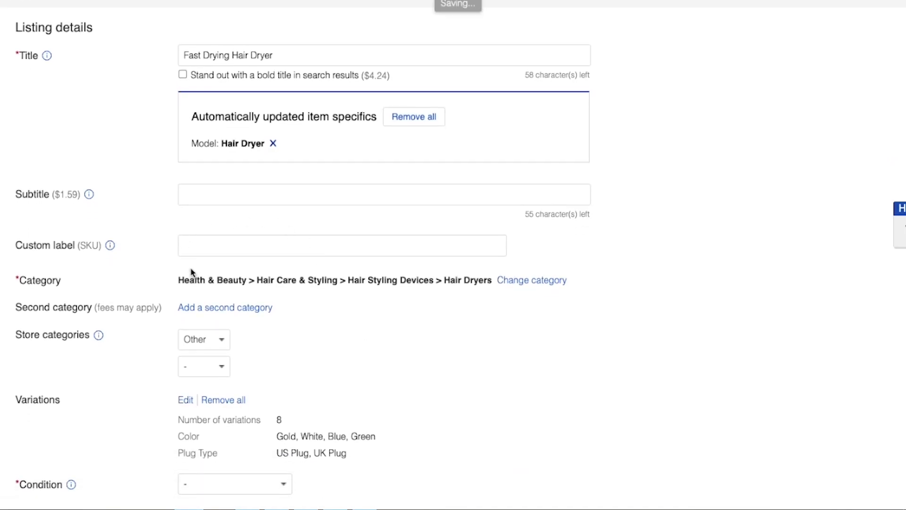
{"action": "scroll", "coordinate": [304, 231], "scroll_direction": "down", "scroll_amount": 10}
{"action": "left_click", "coordinate": [283, 227]}
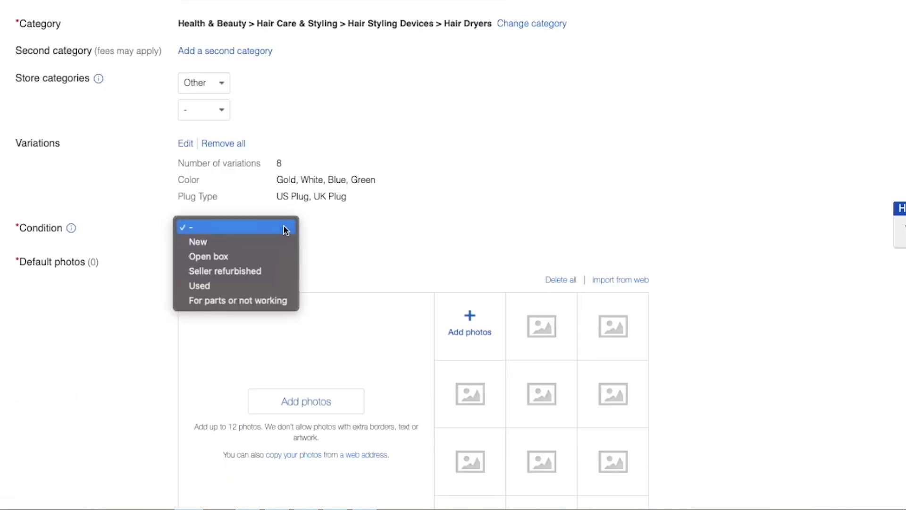
{"action": "left_click", "coordinate": [267, 241]}
Scroll down to Selling details showing $39.90 – $39.90 and total quantity 80
{"action": "scroll", "coordinate": [269, 244], "scroll_direction": "down", "scroll_amount": 5}
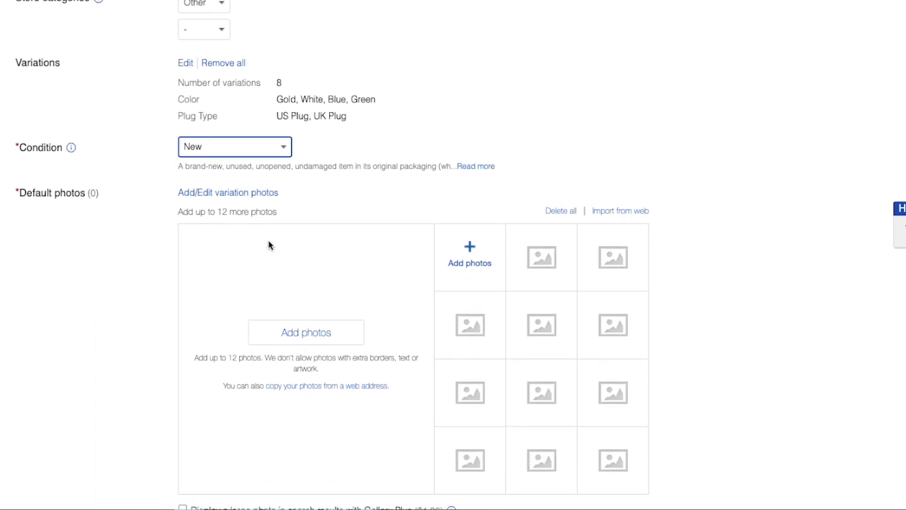
{"action": "scroll", "coordinate": [453, 284], "scroll_direction": "down", "scroll_amount": 11}
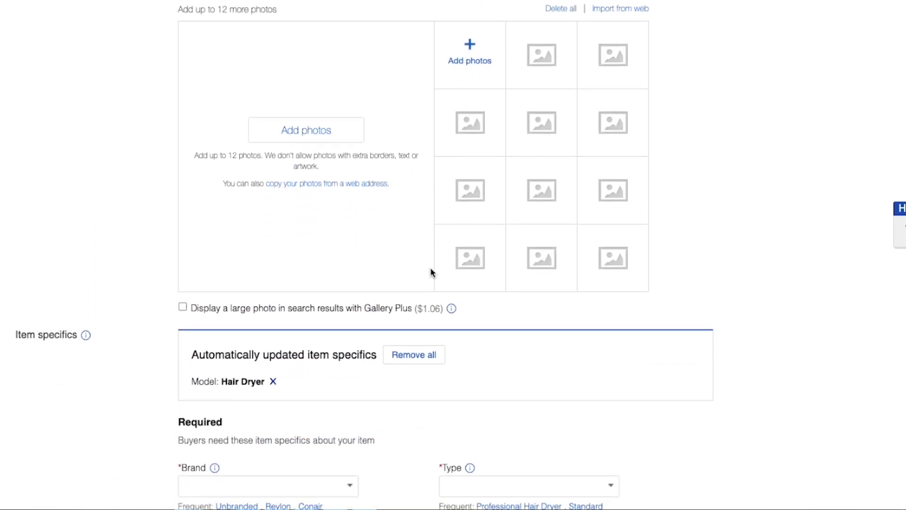
{"action": "scroll", "coordinate": [208, 293], "scroll_direction": "down", "scroll_amount": 8}
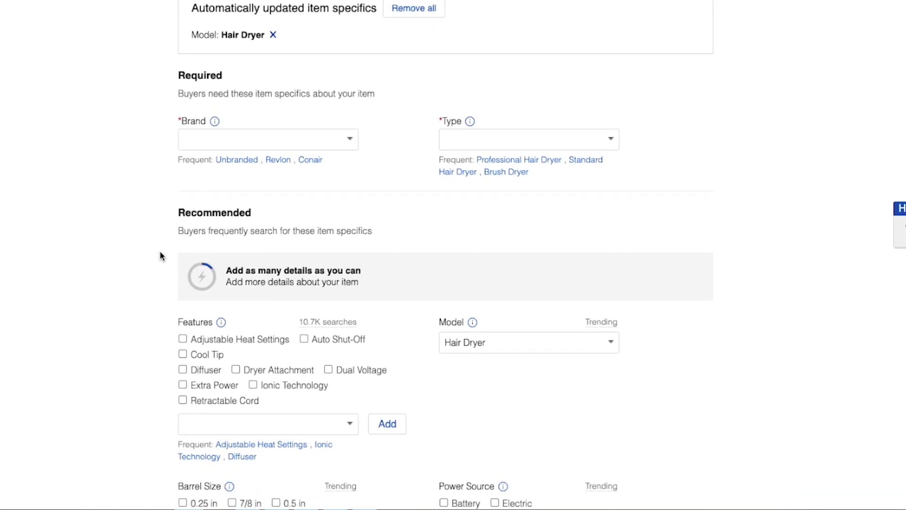
{"action": "scroll", "coordinate": [163, 252], "scroll_direction": "down", "scroll_amount": 1}
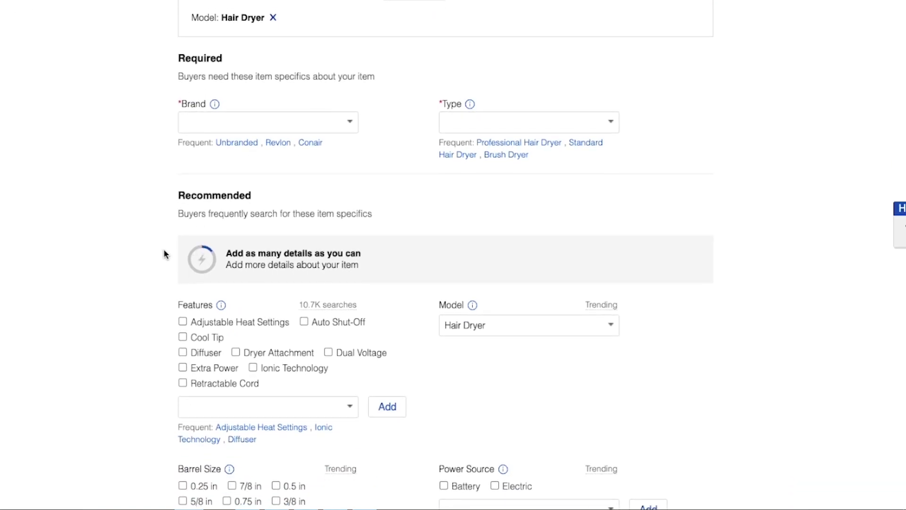
{"action": "scroll", "coordinate": [163, 253], "scroll_direction": "down", "scroll_amount": 12}
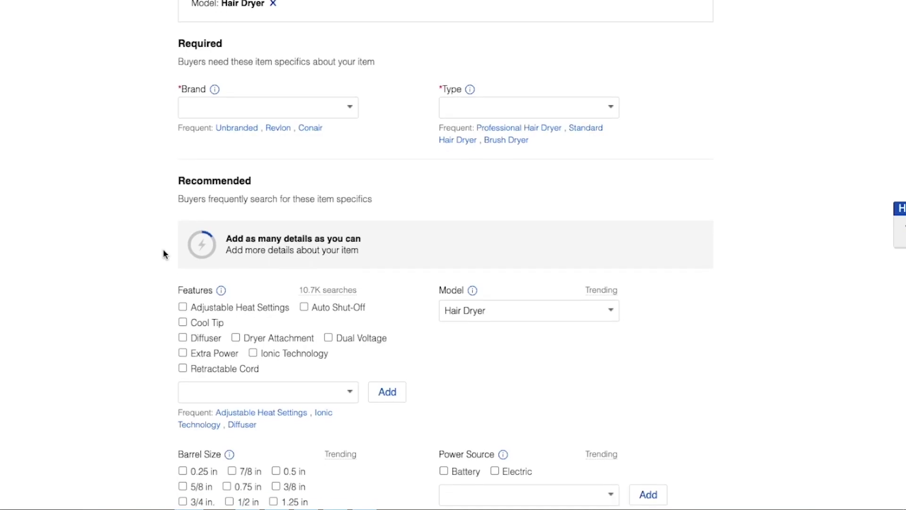
{"action": "scroll", "coordinate": [162, 253], "scroll_direction": "down", "scroll_amount": 20}
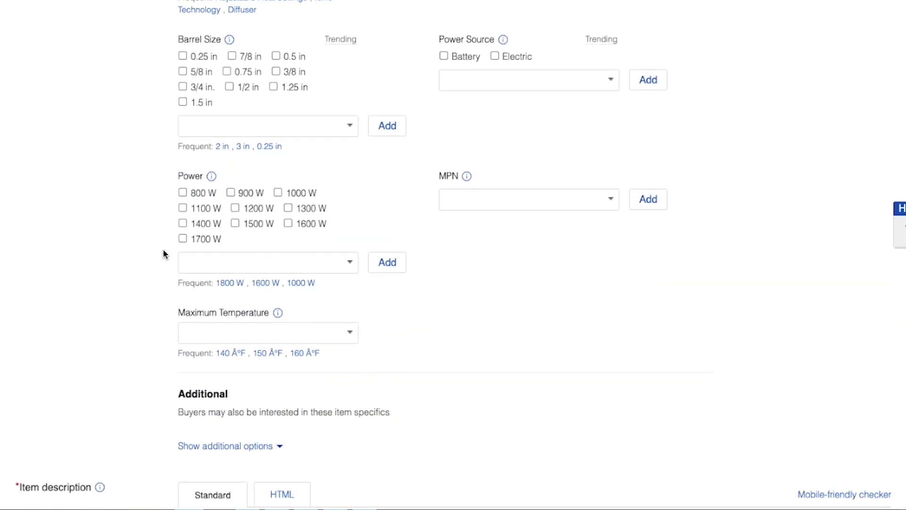
{"action": "scroll", "coordinate": [160, 251], "scroll_direction": "down", "scroll_amount": 1}
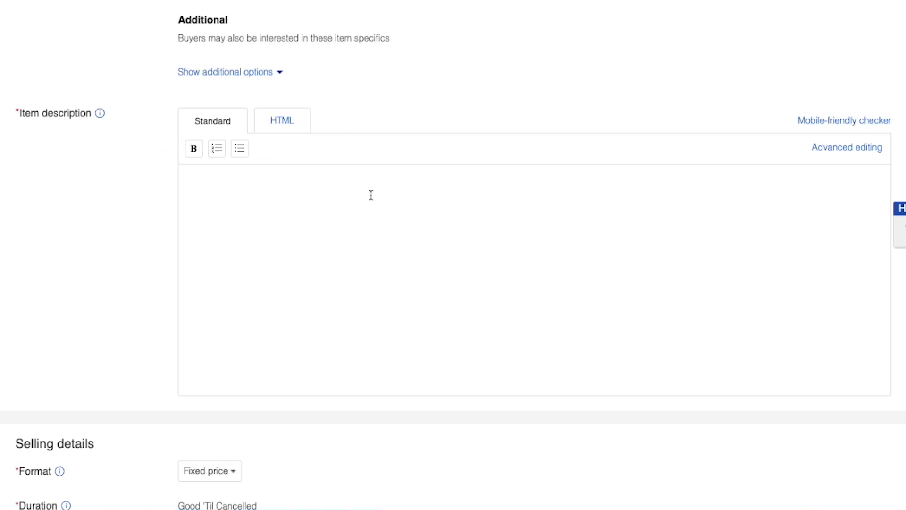
{"action": "scroll", "coordinate": [370, 194], "scroll_direction": "down", "scroll_amount": 5}
{"action": "scroll", "coordinate": [370, 197], "scroll_direction": "down", "scroll_amount": 10}
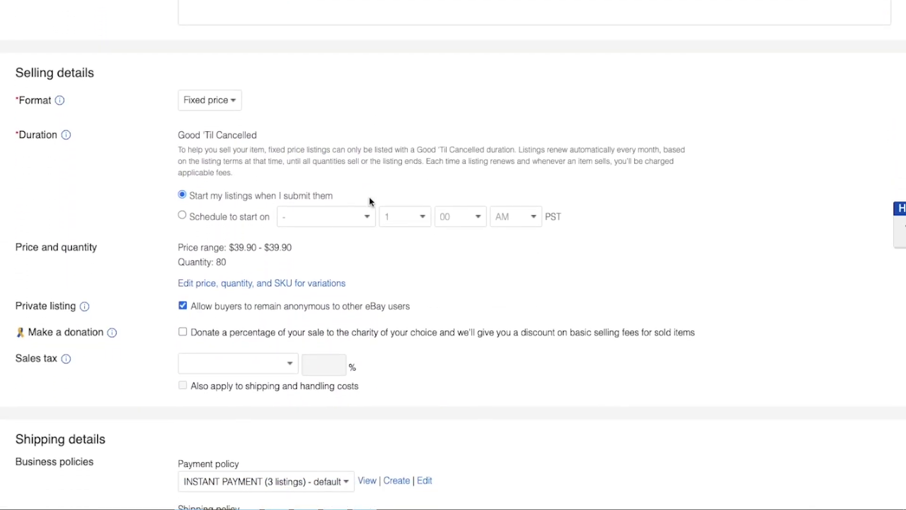
{"action": "scroll", "coordinate": [271, 226], "scroll_direction": "down", "scroll_amount": 9}
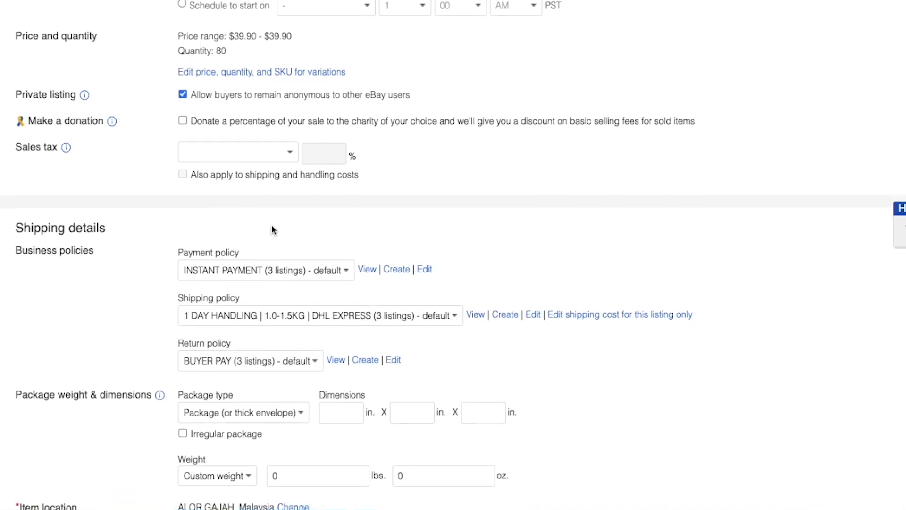
{"action": "scroll", "coordinate": [272, 229], "scroll_direction": "down", "scroll_amount": 9}
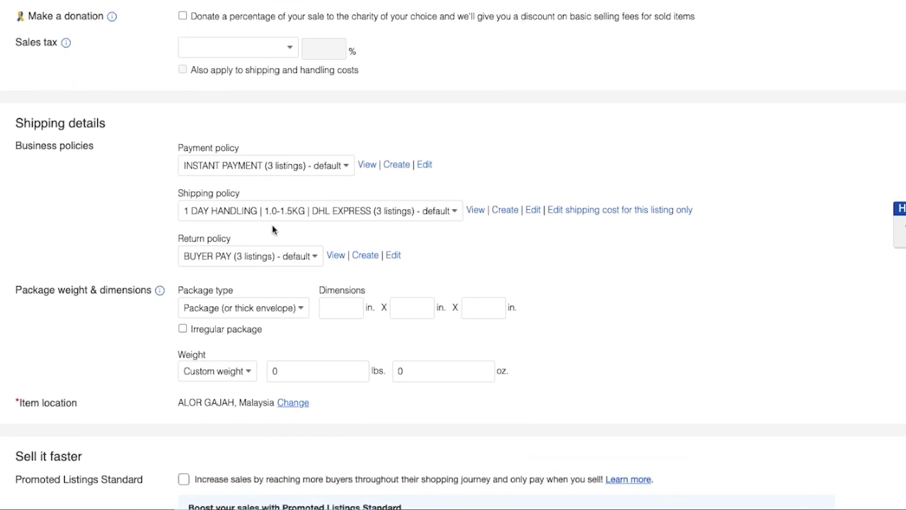
{"action": "scroll", "coordinate": [273, 227], "scroll_direction": "down", "scroll_amount": 14}
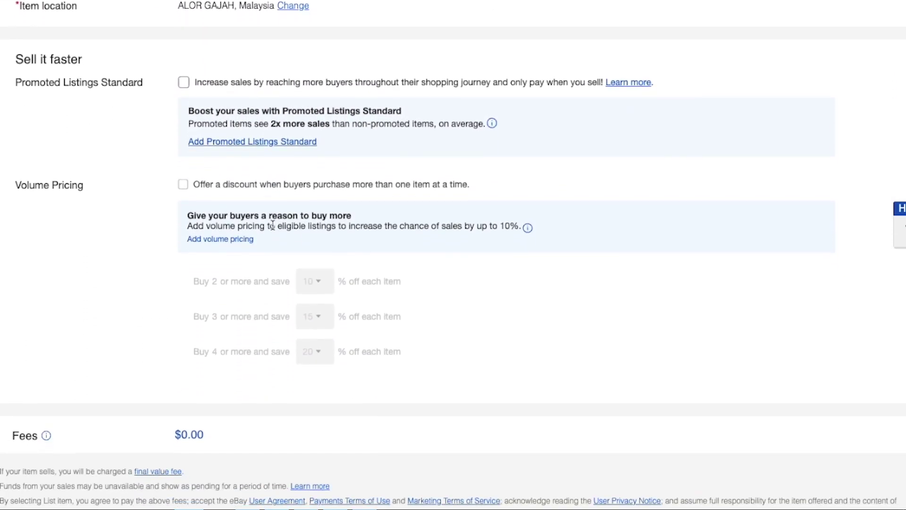